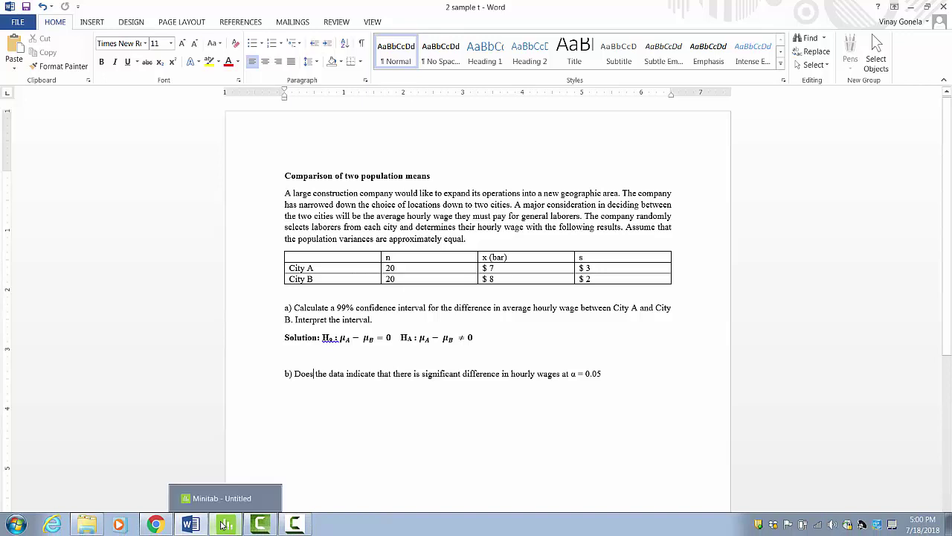
- Switch to Minitab and start a 2-Sample t analysis that uses summarized data
{"action": "left_click", "coordinate": [224, 525]}
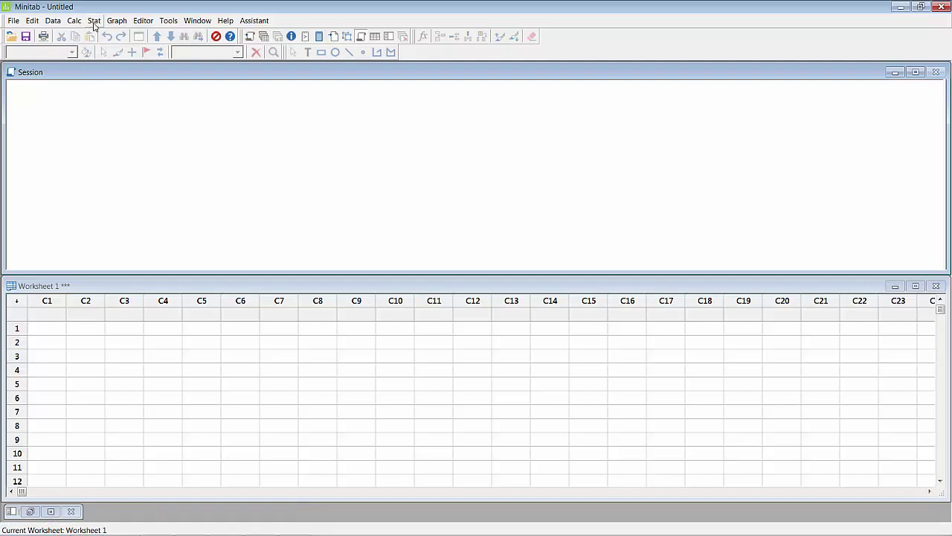
{"action": "left_click", "coordinate": [93, 21]}
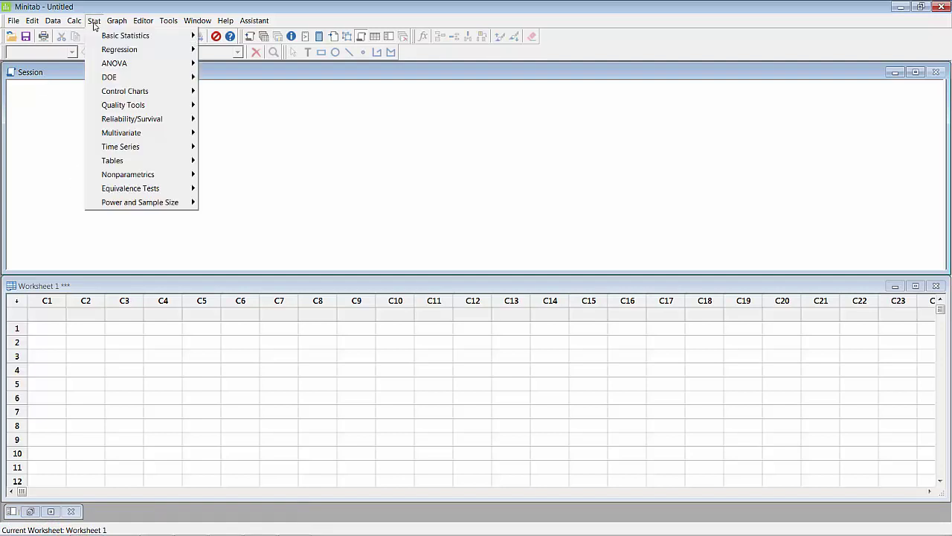
{"action": "mouse_move", "coordinate": [105, 35]}
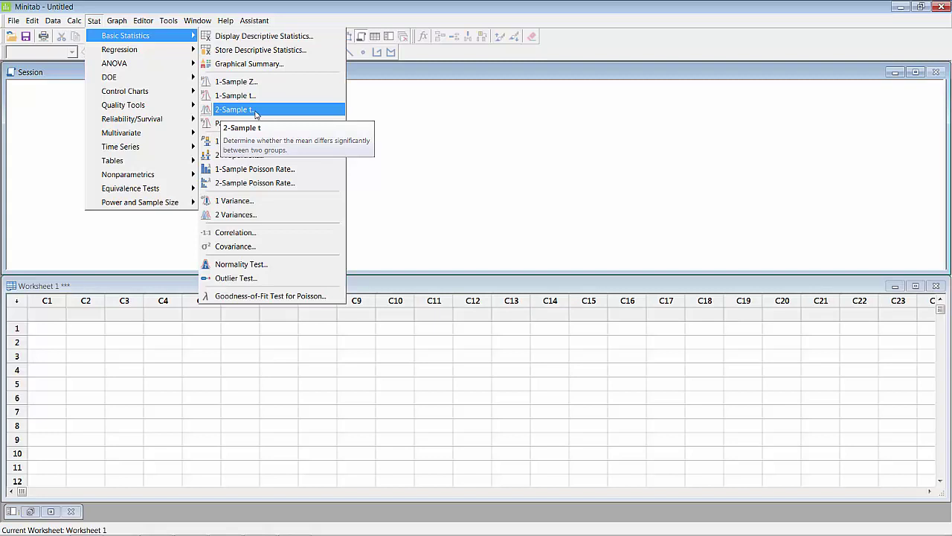
{"action": "left_click", "coordinate": [255, 112]}
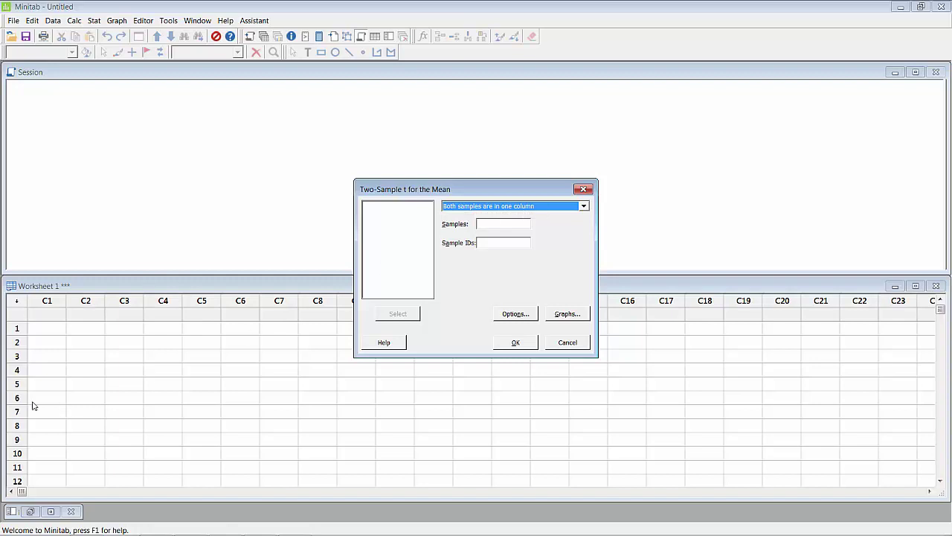
{"action": "left_click", "coordinate": [534, 209]}
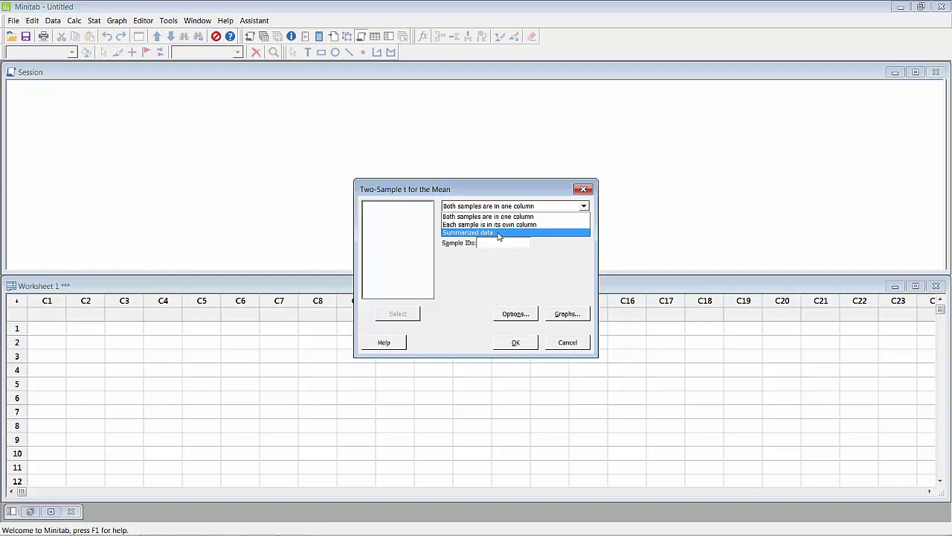
{"action": "left_click", "coordinate": [498, 236]}
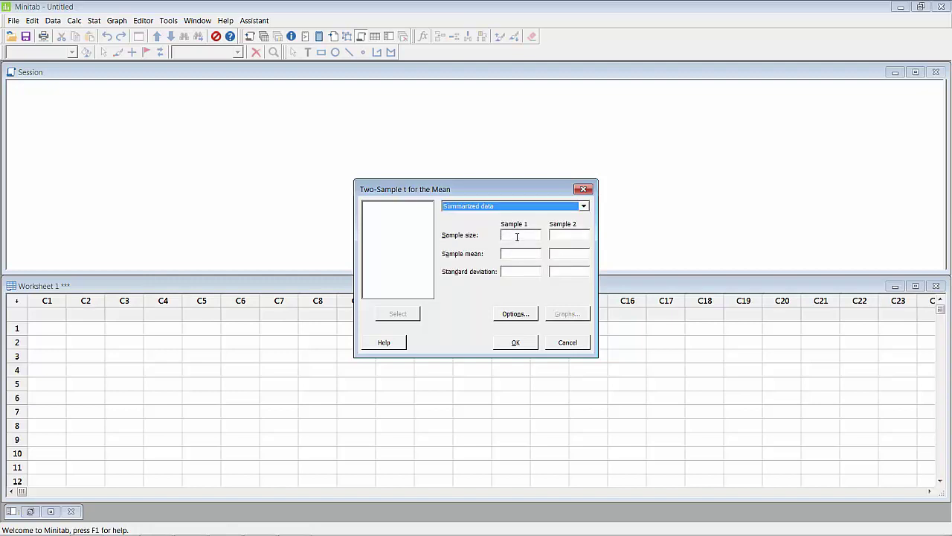
- Enter a sample size of 20 for both samples, consulting the n column of the Word table
{"action": "left_click", "coordinate": [517, 235]}
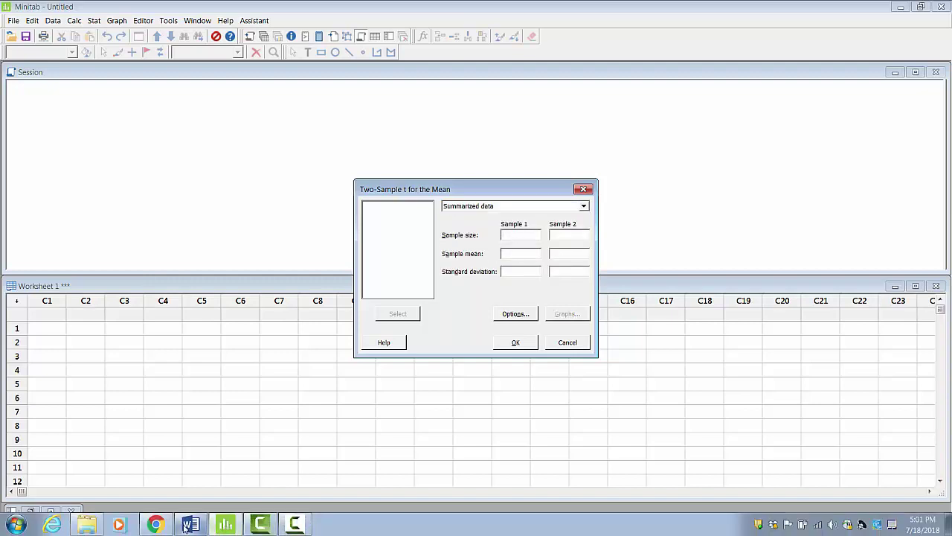
{"action": "left_click", "coordinate": [191, 524]}
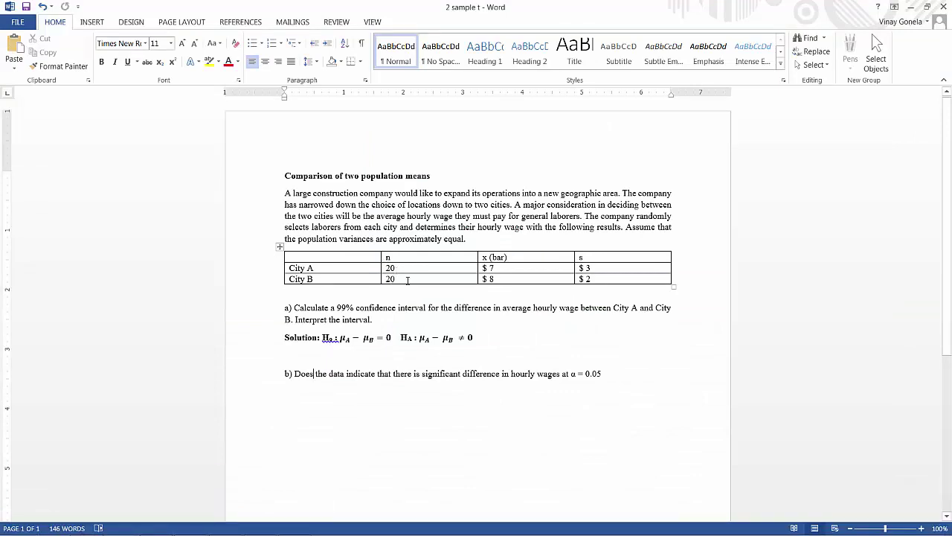
{"action": "left_click", "coordinate": [911, 7]}
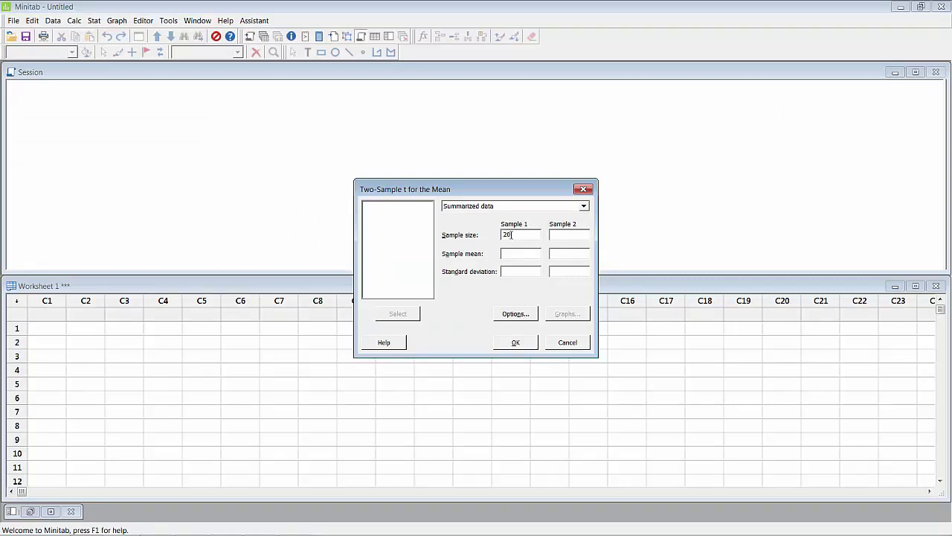
{"action": "left_click", "coordinate": [561, 234]}
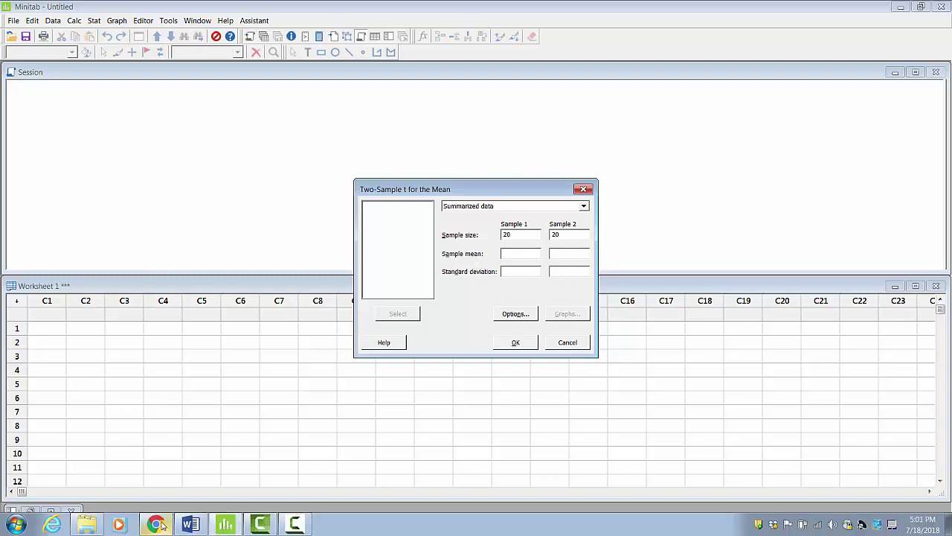
- Consult the Word table and enter sample means of 7 for Sample 1 and 8 for Sample 2
{"action": "left_click", "coordinate": [195, 524]}
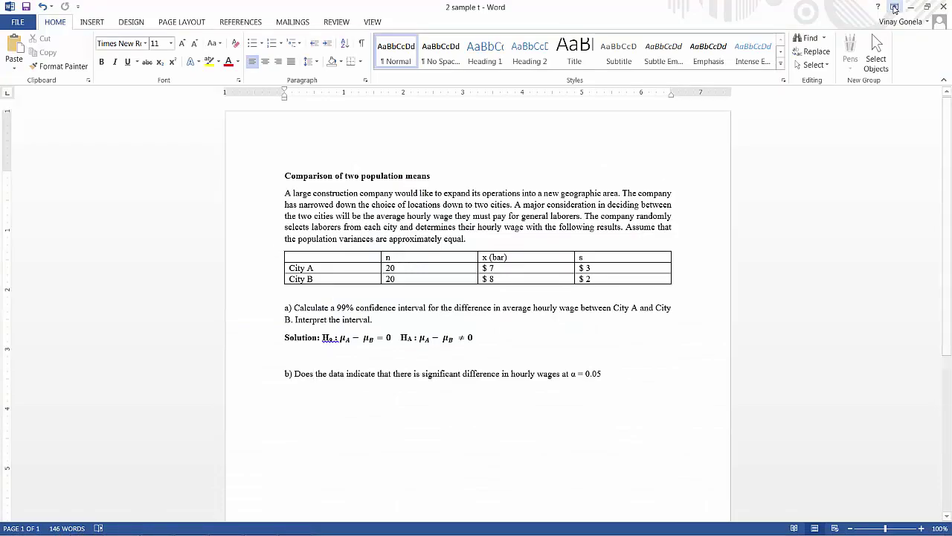
{"action": "key", "text": "alt+Tab"}
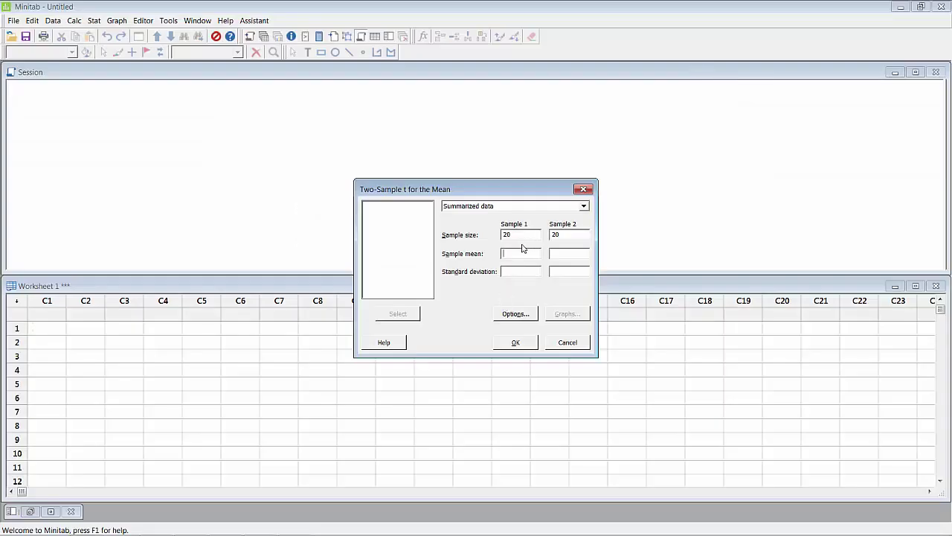
{"action": "left_click", "coordinate": [560, 253]}
{"action": "type", "text": "8"}
- Consult the Word table and enter standard deviations of 3 for Sample 1 and 2 for Sample 2
{"action": "left_click", "coordinate": [191, 524]}
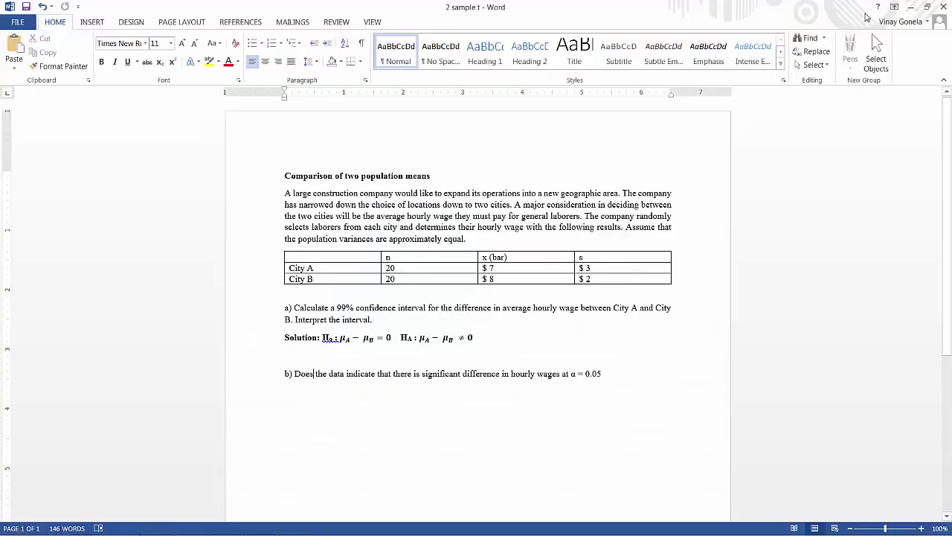
{"action": "left_click", "coordinate": [913, 7]}
{"action": "left_click", "coordinate": [509, 272]}
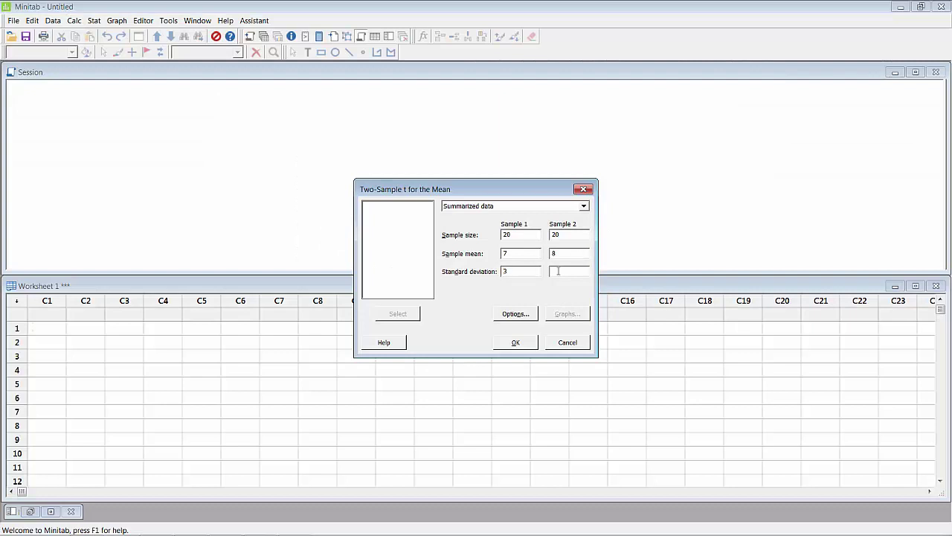
- Check question a) in the Word document and set the confidence level in the test options to 99.0
{"action": "left_click", "coordinate": [190, 528]}
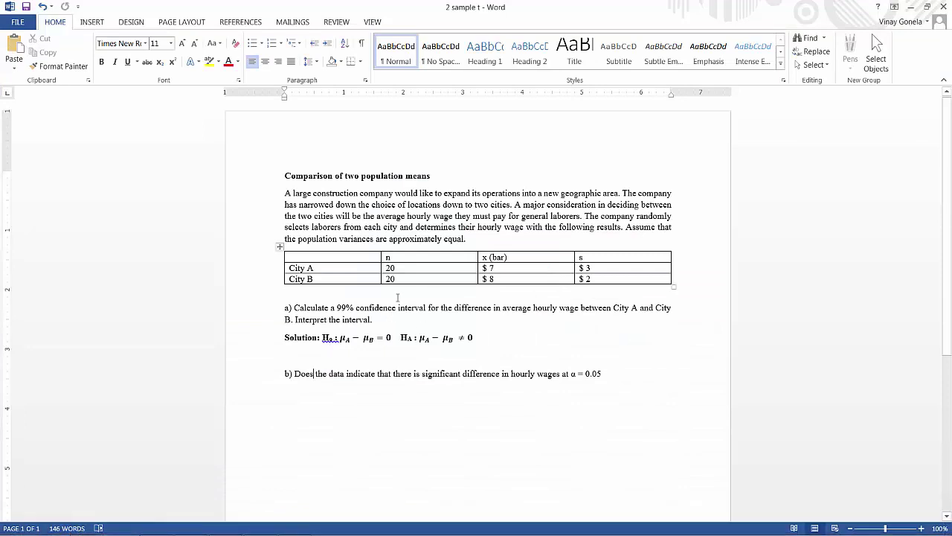
{"action": "left_click_drag", "start_coordinate": [337, 308], "coordinate": [427, 308]}
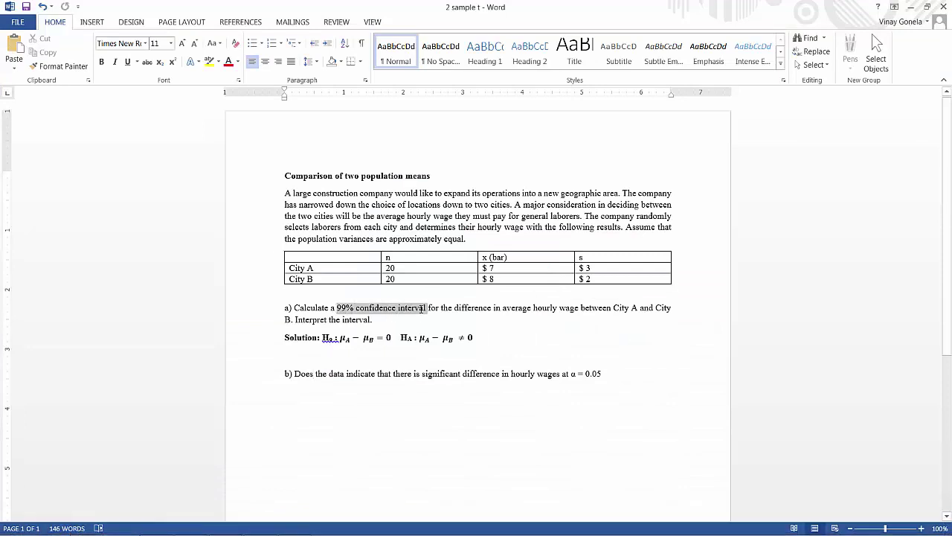
{"action": "left_click", "coordinate": [911, 9]}
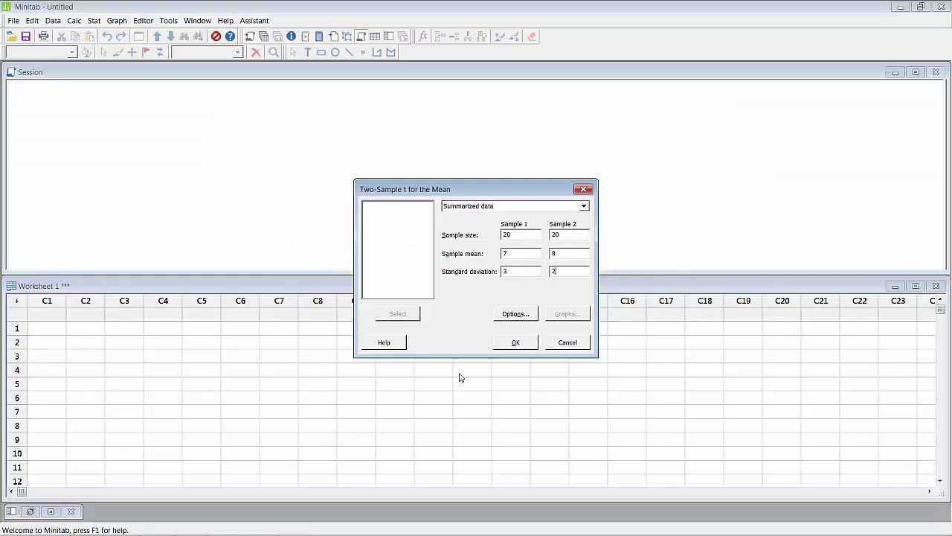
{"action": "left_click", "coordinate": [514, 315]}
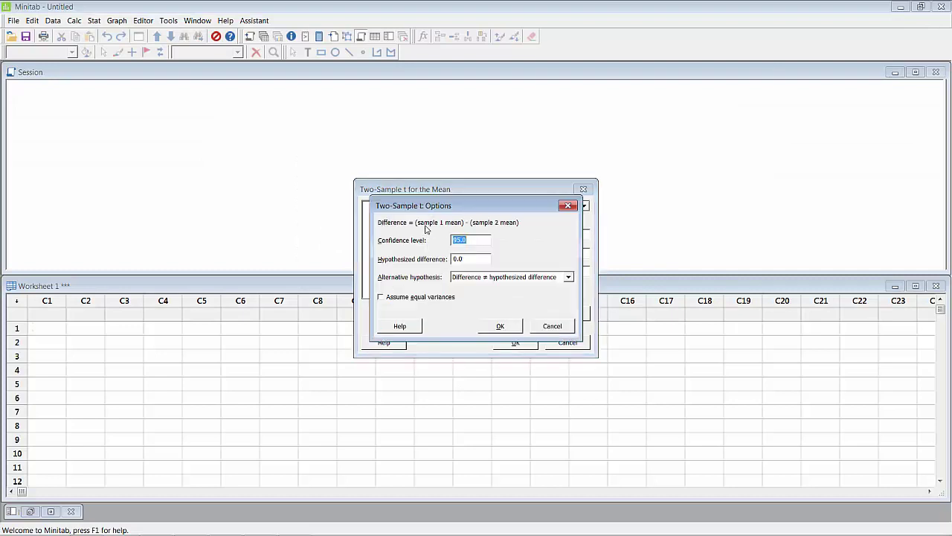
{"action": "left_click", "coordinate": [461, 240]}
{"action": "key", "text": "BackSpace"}
{"action": "type", "text": "9"}
- Check the hypotheses in the Word document, enable Assume equal variances in the test options and run the two-sample t analysis
{"action": "mouse_move", "coordinate": [288, 525]}
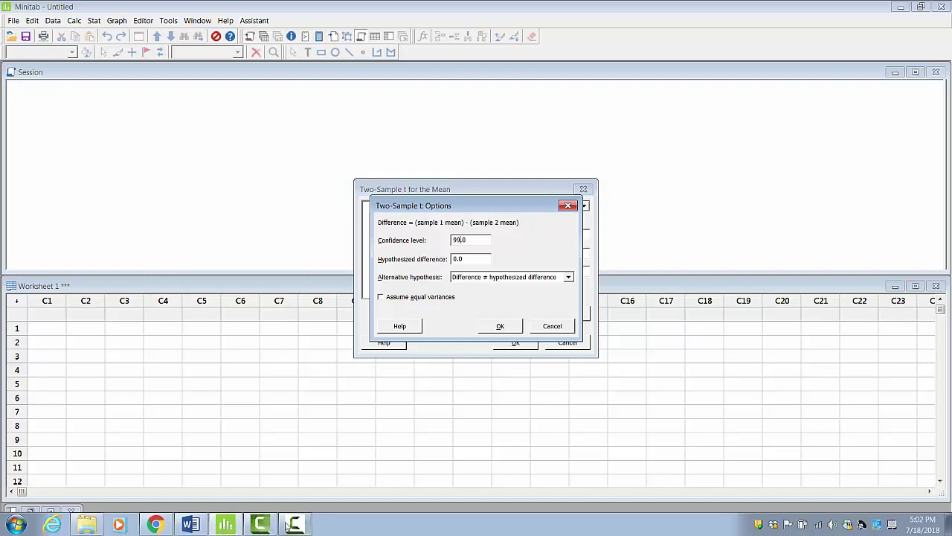
{"action": "left_click", "coordinate": [190, 525]}
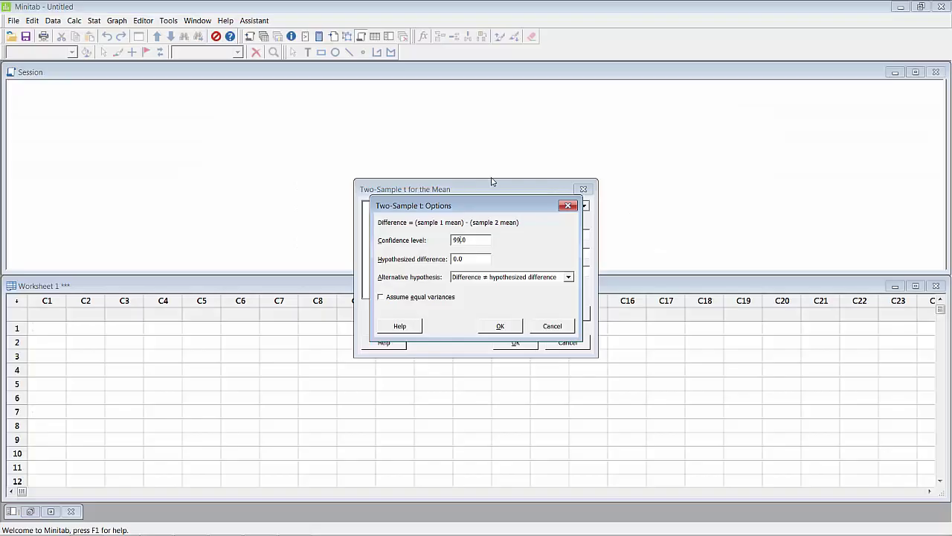
{"action": "left_click", "coordinate": [911, 6]}
{"action": "mouse_move", "coordinate": [290, 529]}
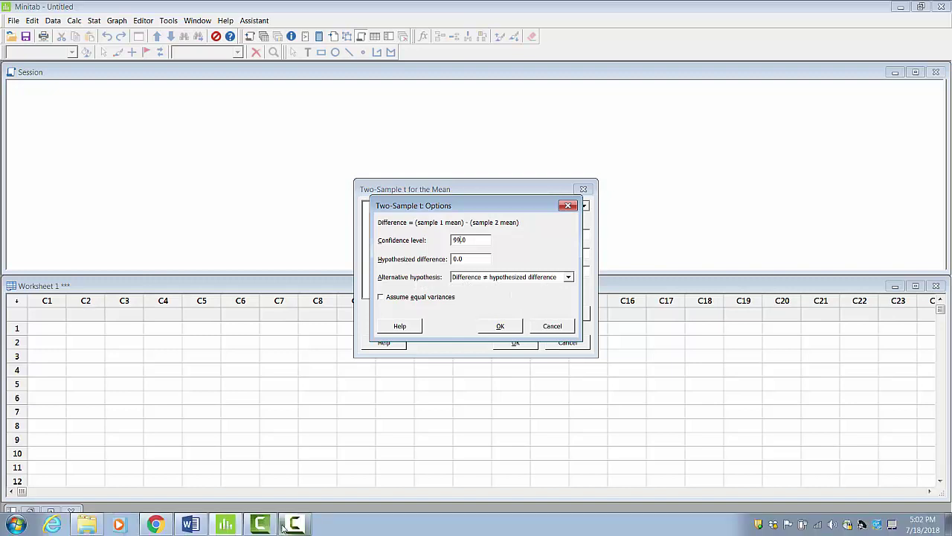
{"action": "left_click", "coordinate": [192, 525]}
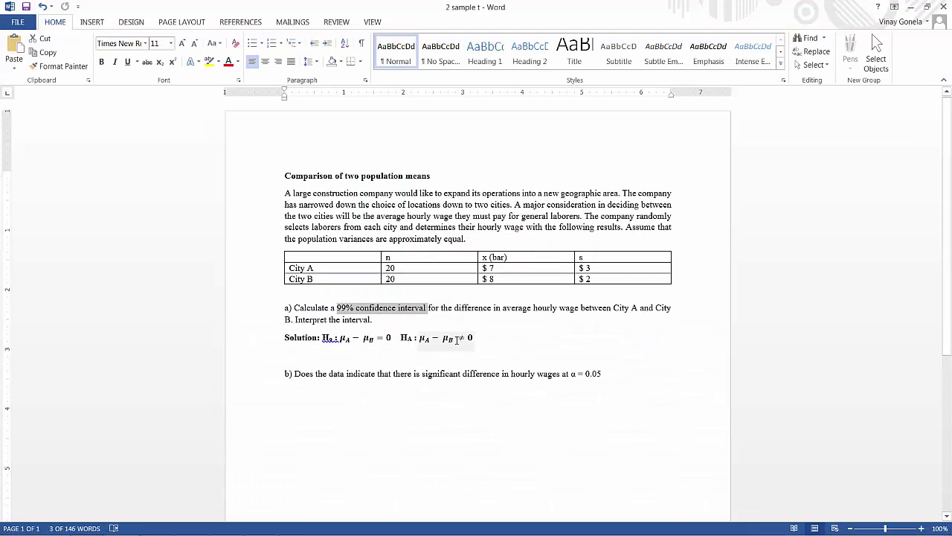
{"action": "left_click", "coordinate": [912, 8]}
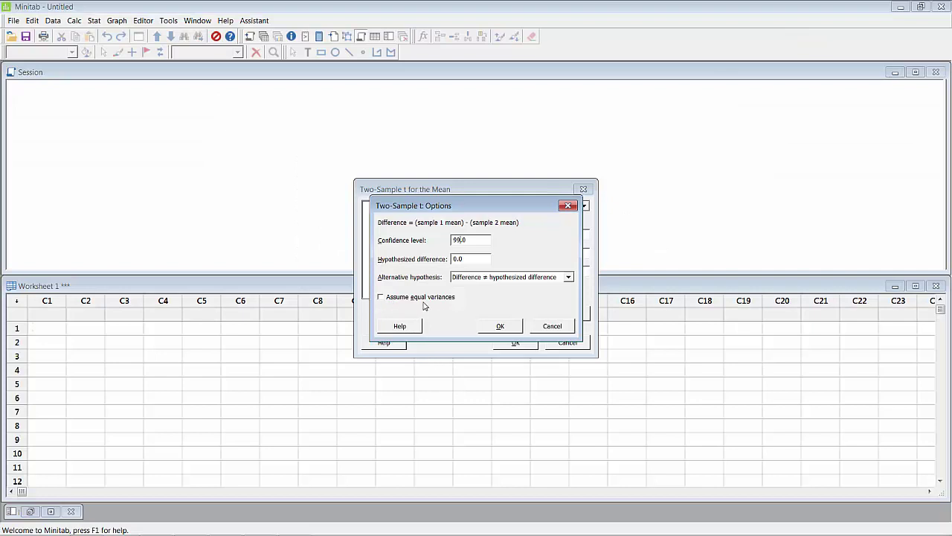
{"action": "left_click", "coordinate": [381, 299]}
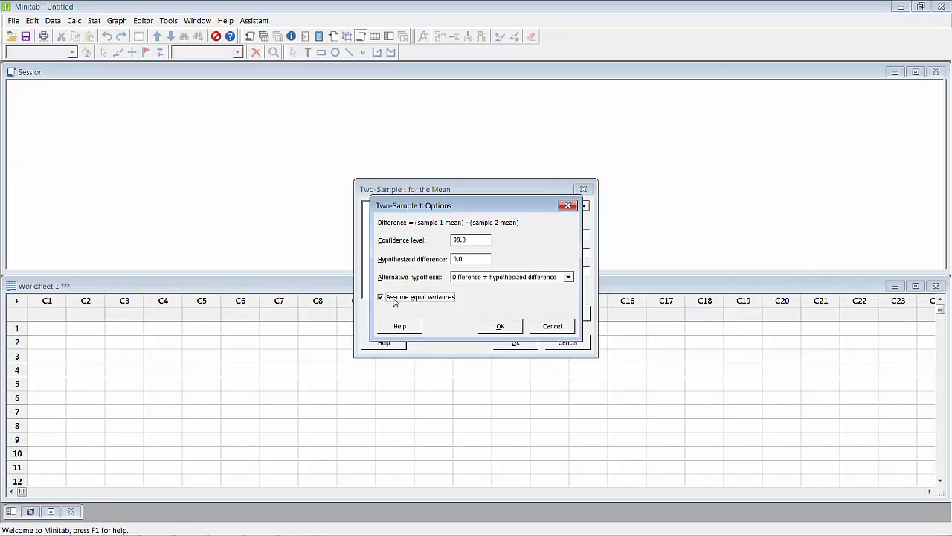
{"action": "left_click", "coordinate": [501, 327]}
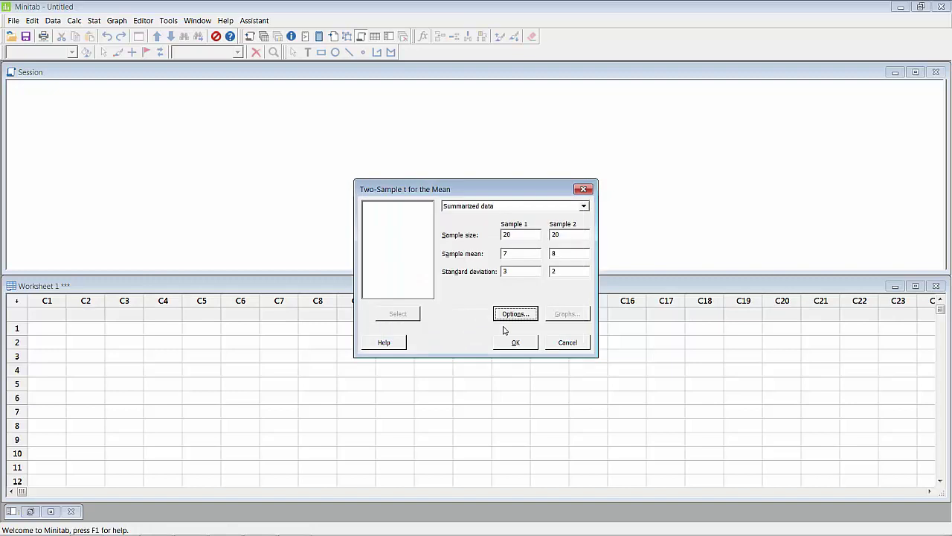
{"action": "left_click", "coordinate": [511, 343]}
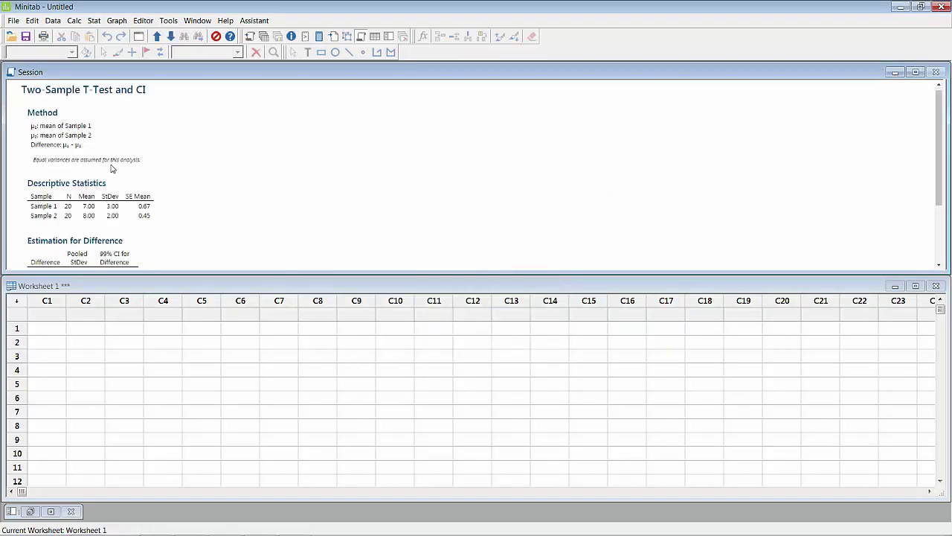
- Copy the whole Two-Sample T-Test and CI output and paste it in Word on the empty line below the solution's hypotheses
{"action": "left_click", "coordinate": [375, 89]}
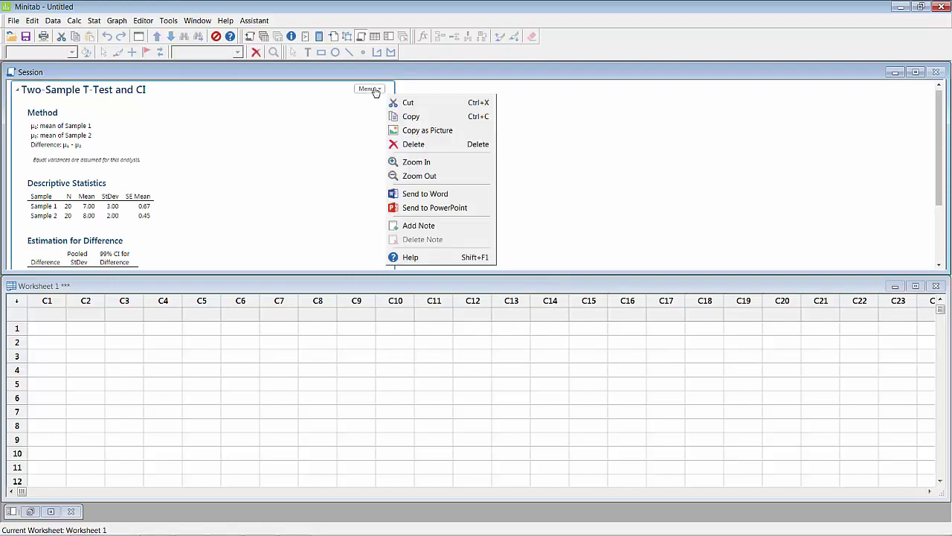
{"action": "left_click", "coordinate": [408, 118]}
{"action": "left_click", "coordinate": [191, 525]}
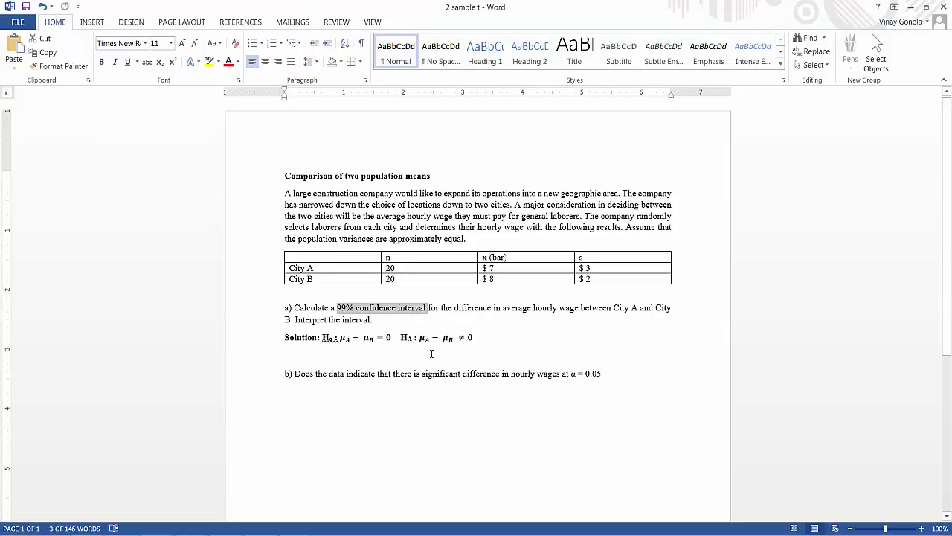
{"action": "left_click", "coordinate": [435, 354]}
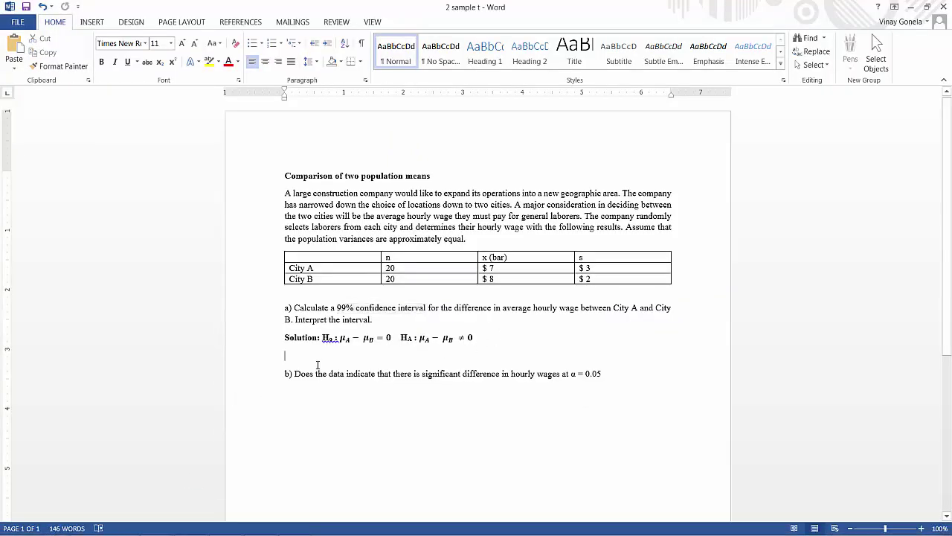
{"action": "key", "text": "ctrl+v"}
- Review the pasted output in Word, examining the method, the Descriptive Statistics for both samples and the Estimation for Difference
{"action": "scroll", "coordinate": [318, 364], "scroll_direction": "up", "scroll_amount": 10}
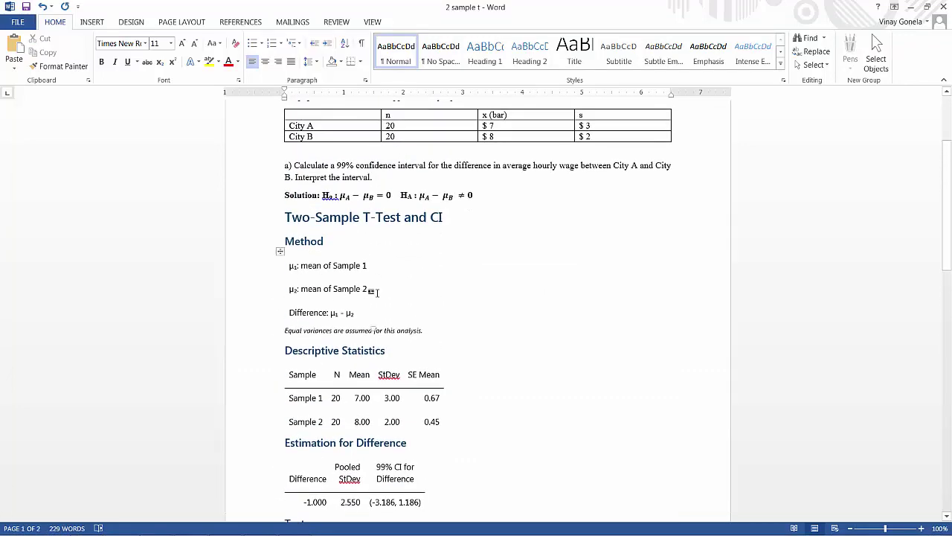
{"action": "scroll", "coordinate": [362, 293], "scroll_direction": "down", "scroll_amount": 2}
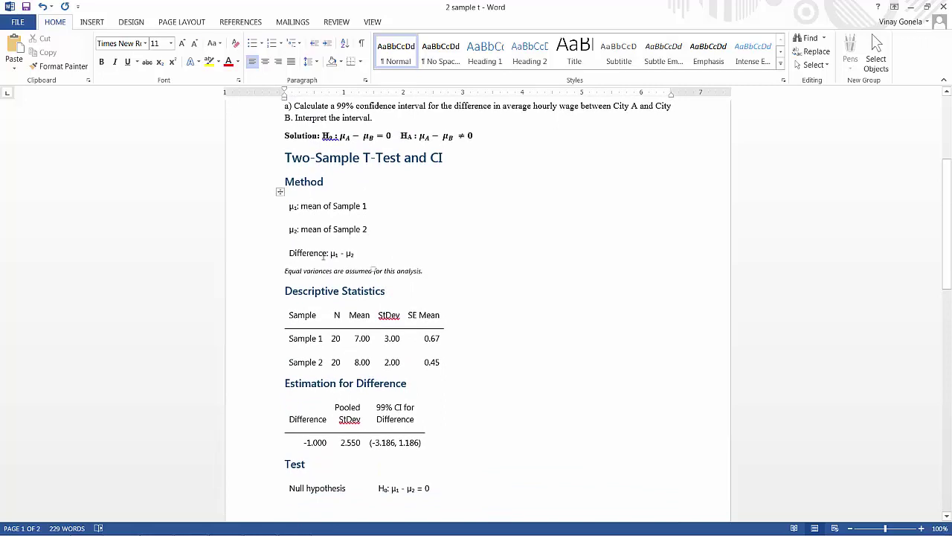
{"action": "scroll", "coordinate": [392, 253], "scroll_direction": "down", "scroll_amount": 3}
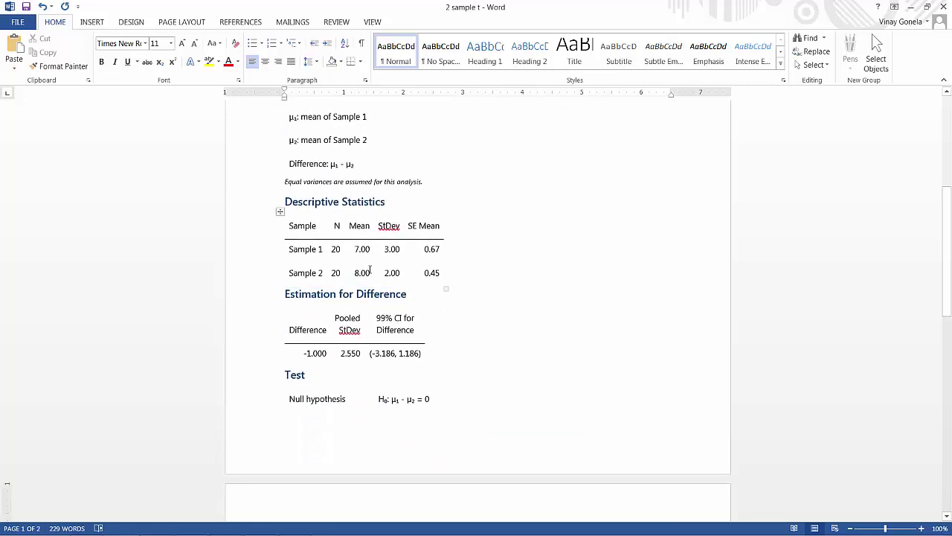
{"action": "double_click", "coordinate": [336, 250]}
{"action": "left_click_drag", "start_coordinate": [357, 250], "coordinate": [400, 250]}
{"action": "left_click", "coordinate": [425, 250]}
{"action": "double_click", "coordinate": [432, 250]}
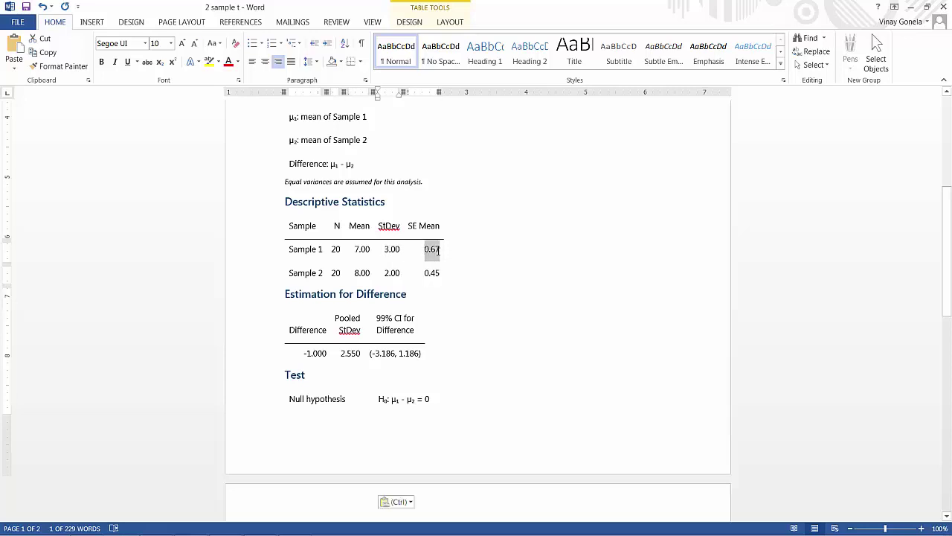
{"action": "left_click", "coordinate": [335, 272]}
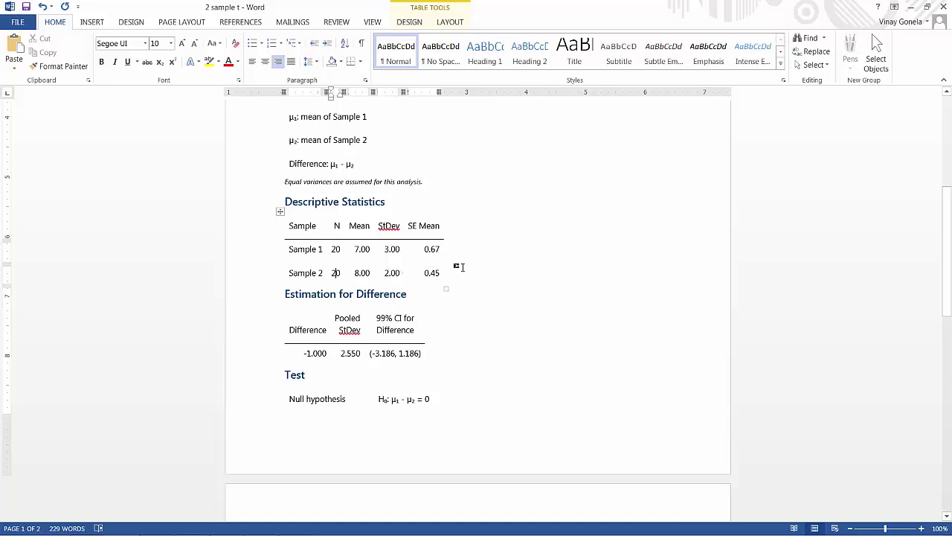
{"action": "scroll", "coordinate": [467, 266], "scroll_direction": "down", "scroll_amount": 3}
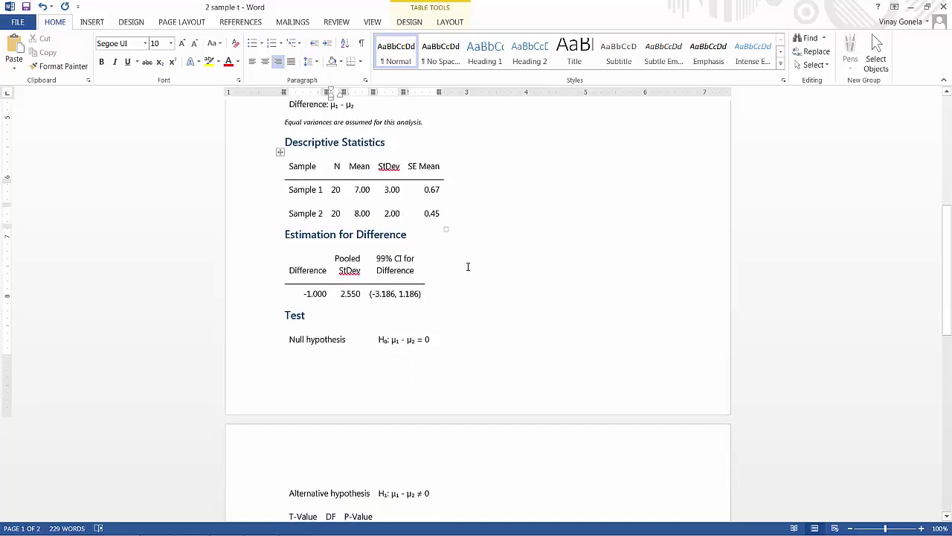
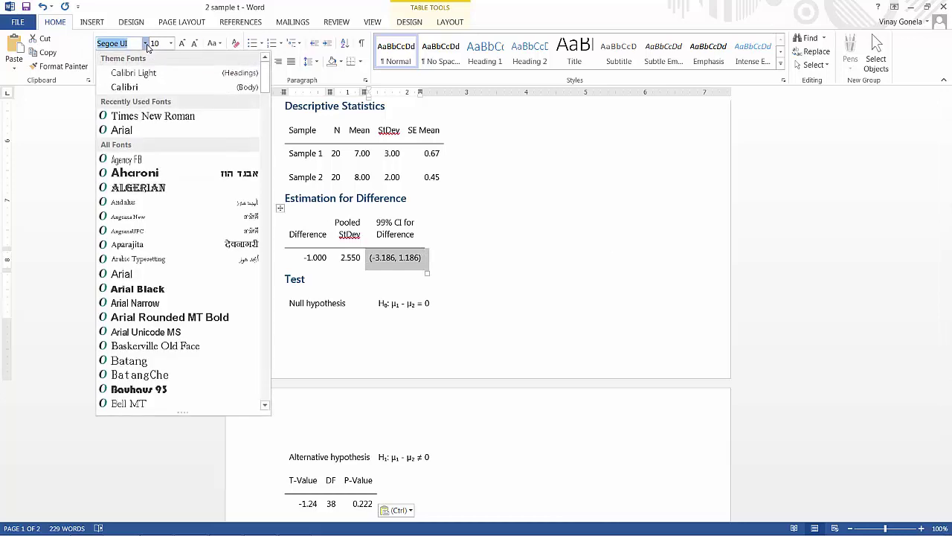
- Format the 99% confidence interval value in the Estimation for Difference table as bold red Times New Roman
{"action": "left_click", "coordinate": [156, 117]}
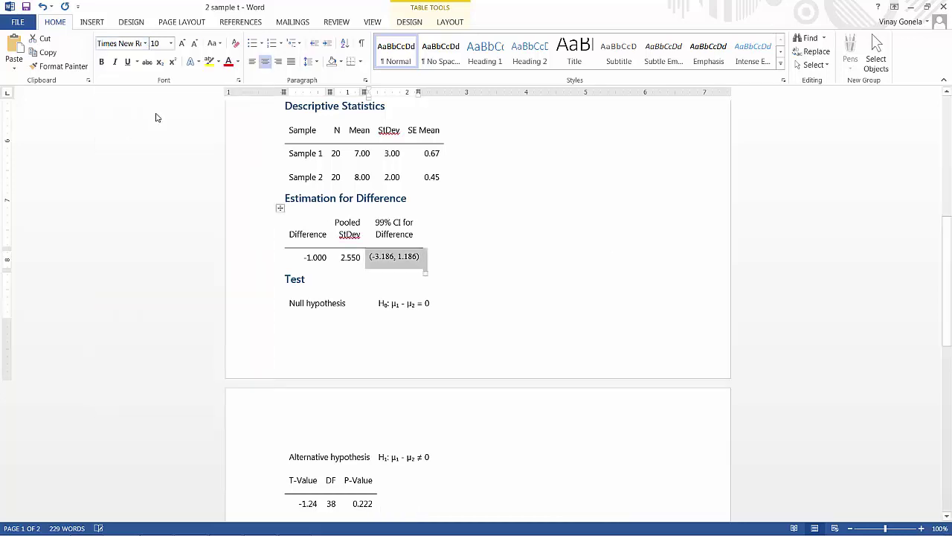
{"action": "key", "text": "ctrl+b"}
{"action": "left_click", "coordinate": [229, 66]}
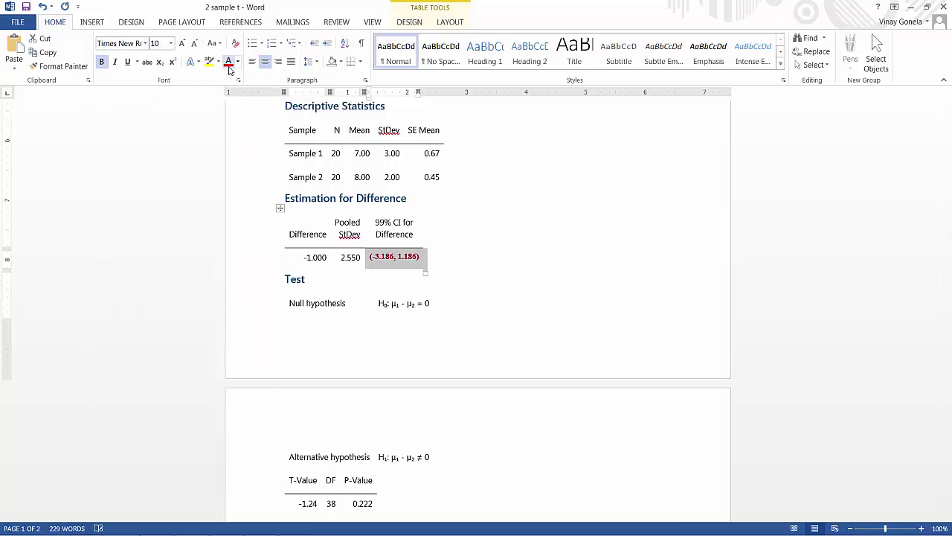
{"action": "left_click", "coordinate": [454, 258]}
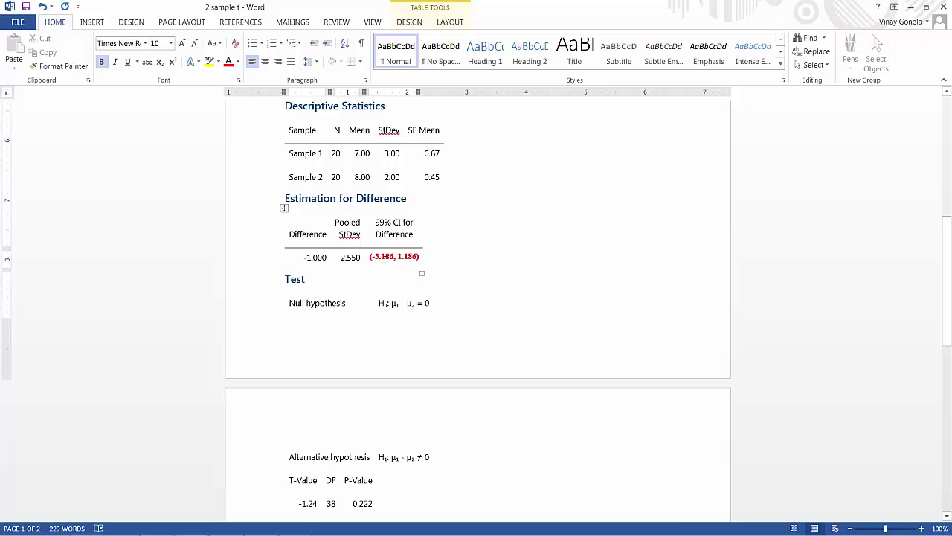
- Compare the solution's null hypothesis with the 99% confidence interval and examine whether the interval includes the hypothesized difference
{"action": "scroll", "coordinate": [385, 259], "scroll_direction": "up", "scroll_amount": 9}
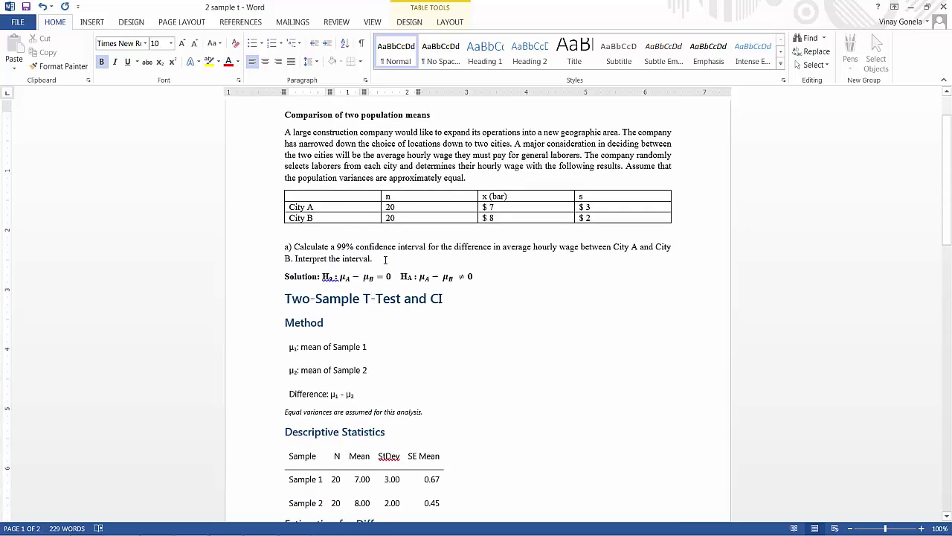
{"action": "left_click", "coordinate": [366, 279]}
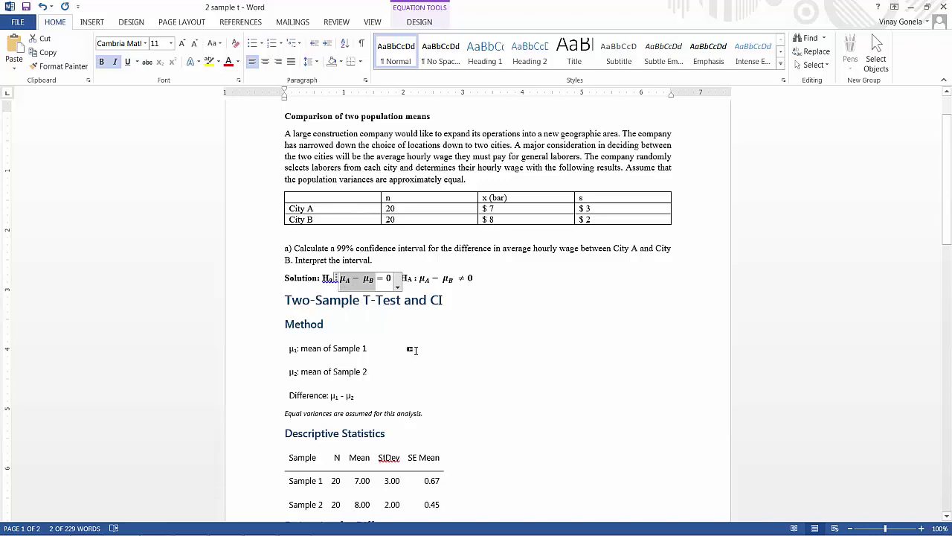
{"action": "scroll", "coordinate": [416, 350], "scroll_direction": "down", "scroll_amount": 5}
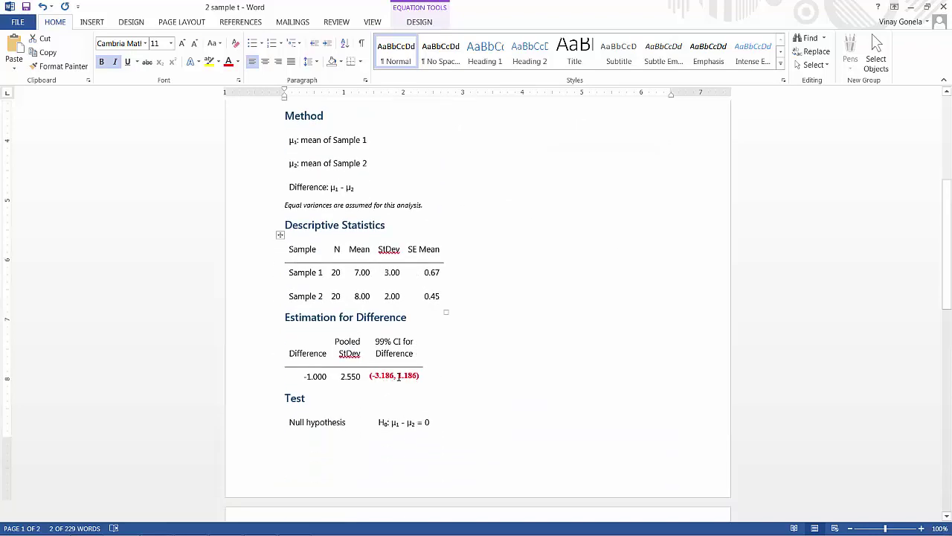
{"action": "scroll", "coordinate": [422, 375], "scroll_direction": "up", "scroll_amount": 3}
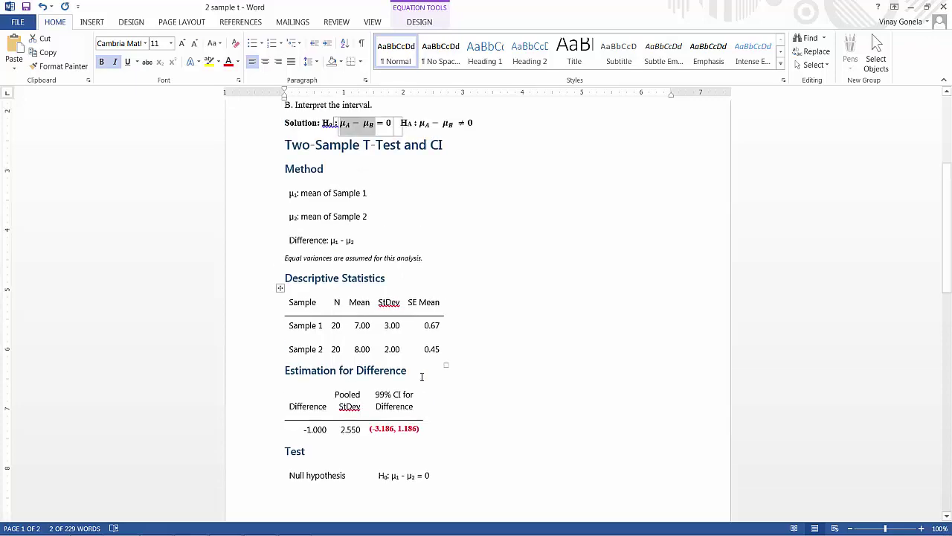
{"action": "scroll", "coordinate": [468, 322], "scroll_direction": "down", "scroll_amount": 4}
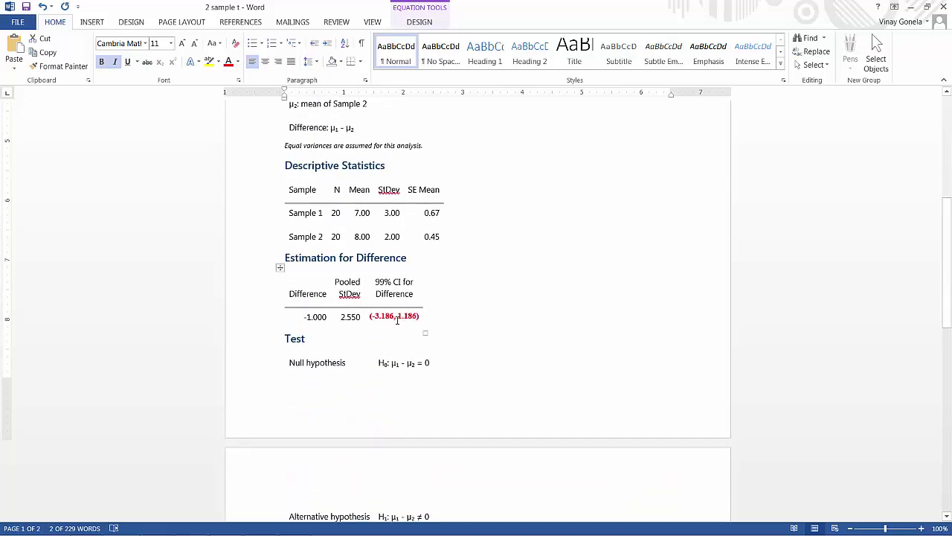
{"action": "scroll", "coordinate": [396, 320], "scroll_direction": "up", "scroll_amount": 5}
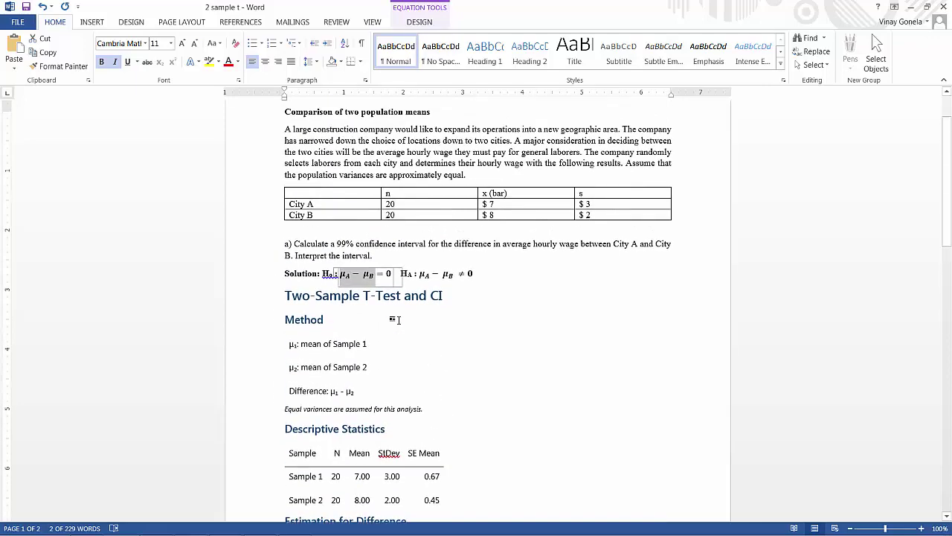
{"action": "left_click", "coordinate": [388, 278]}
{"action": "scroll", "coordinate": [471, 363], "scroll_direction": "down", "scroll_amount": 5}
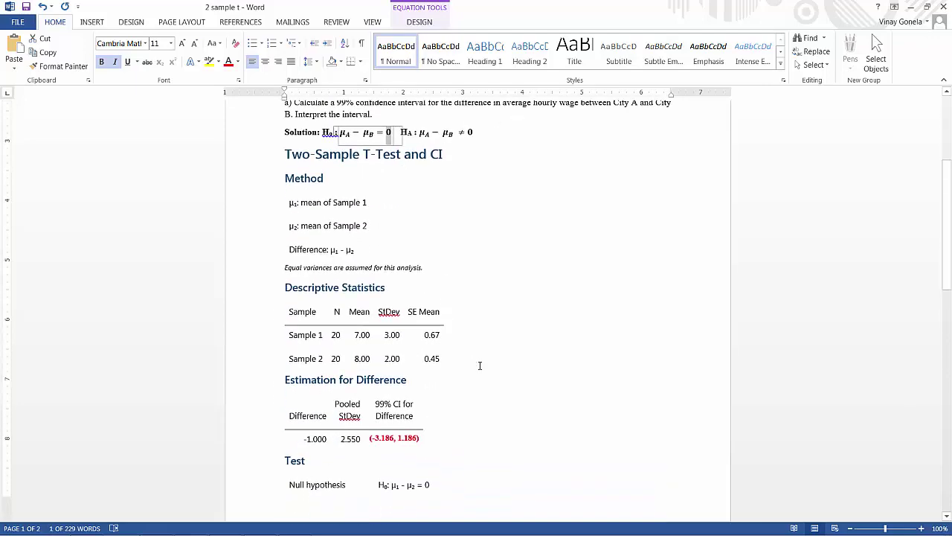
{"action": "left_click", "coordinate": [423, 317]}
{"action": "scroll", "coordinate": [446, 313], "scroll_direction": "up", "scroll_amount": 4}
{"action": "left_click", "coordinate": [345, 191]}
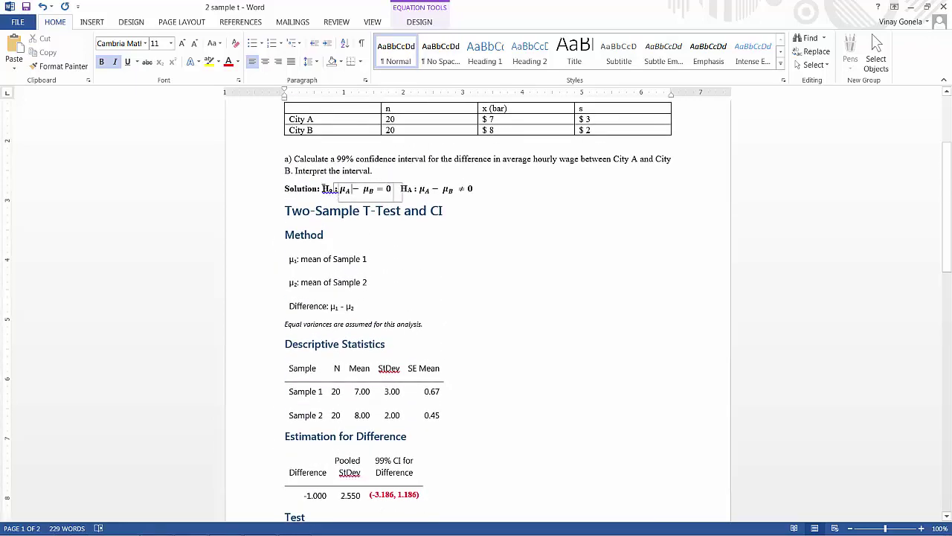
{"action": "left_click_drag", "start_coordinate": [323, 189], "coordinate": [392, 189]}
{"action": "scroll", "coordinate": [393, 283], "scroll_direction": "down", "scroll_amount": 5}
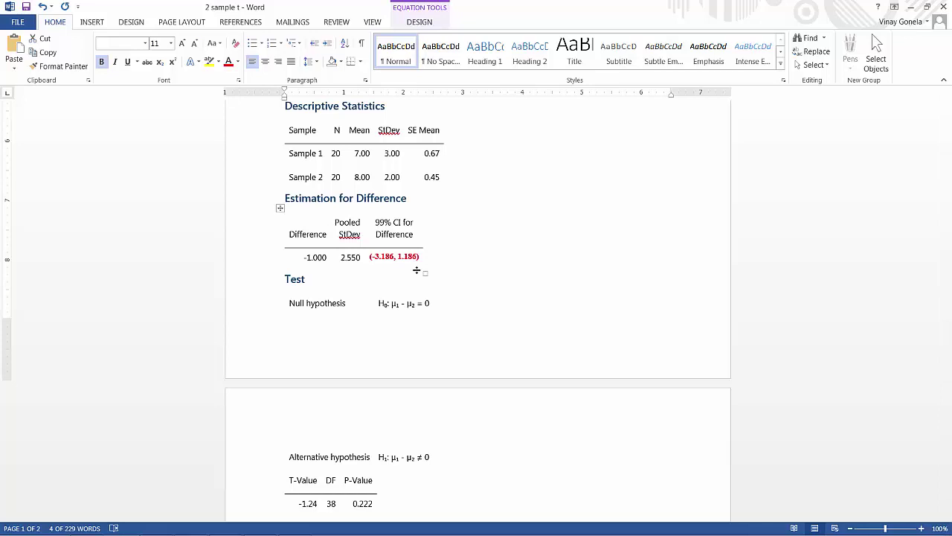
{"action": "left_click", "coordinate": [426, 255]}
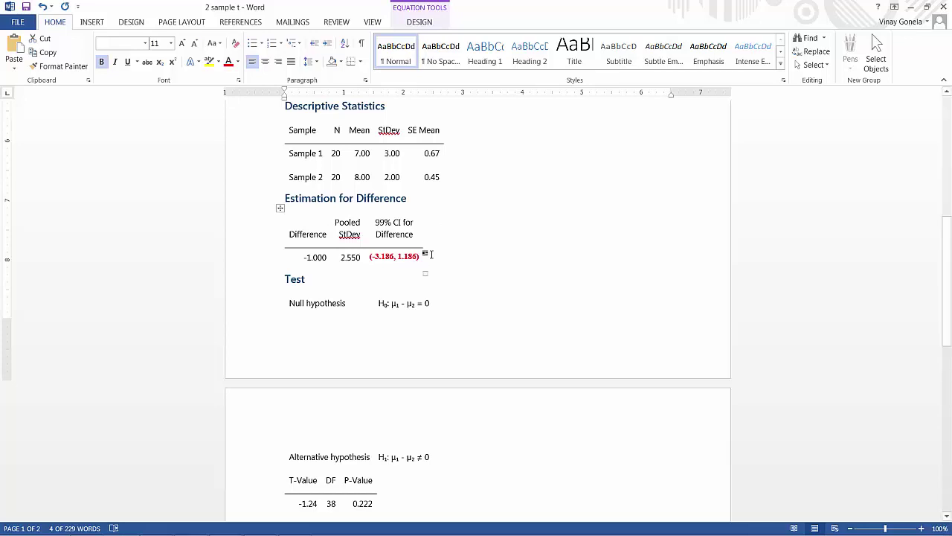
{"action": "key", "text": "Right"}
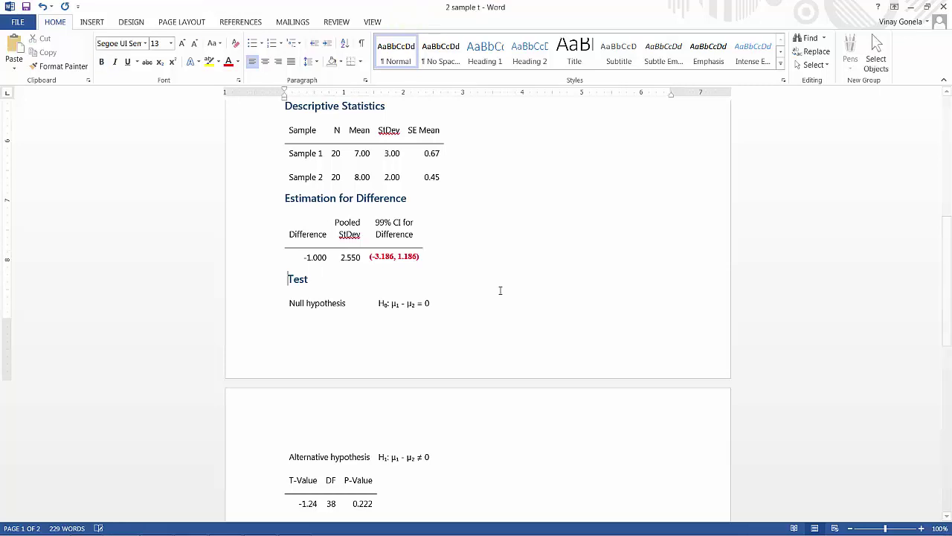
{"action": "type", "text": "0"}
{"action": "key", "text": "BackSpace"}
{"action": "key", "text": "BackSpace"}
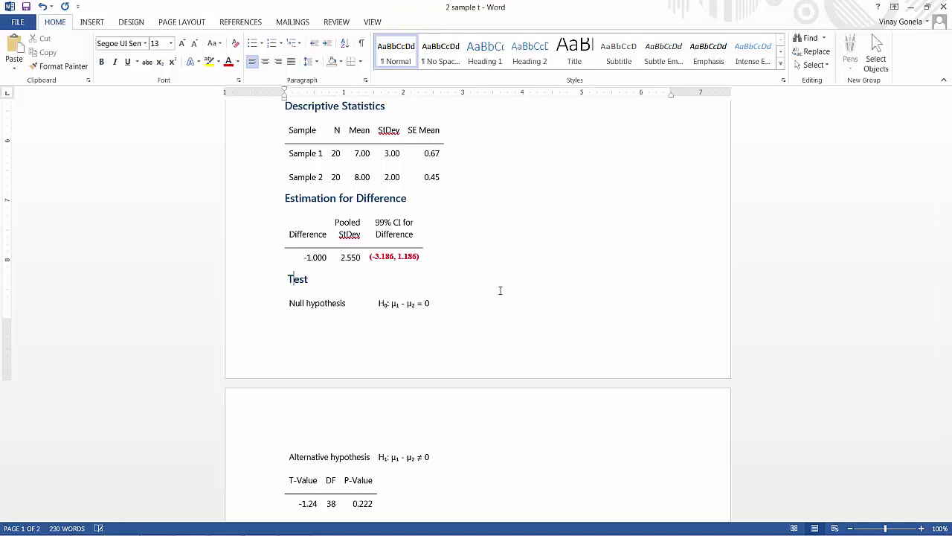
{"action": "left_click", "coordinate": [422, 256]}
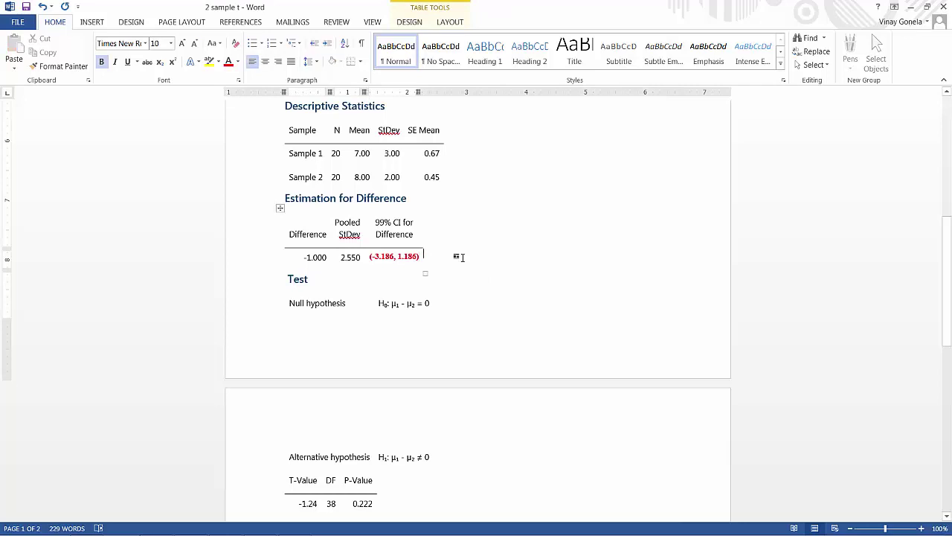
{"action": "key", "text": "Right"}
{"action": "type", "text": "0"}
{"action": "key", "text": "BackSpace"}
{"action": "key", "text": "BackSpace"}
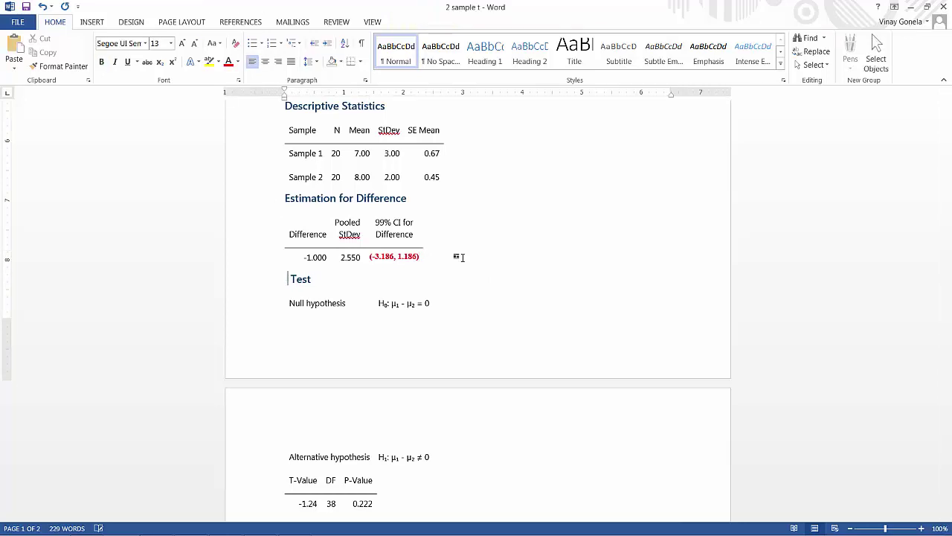
- Add a row below the Estimation for Difference values and enter "0 is in the CI so don't reject H0" with the final 0 as subscript
{"action": "key", "text": "Left"}
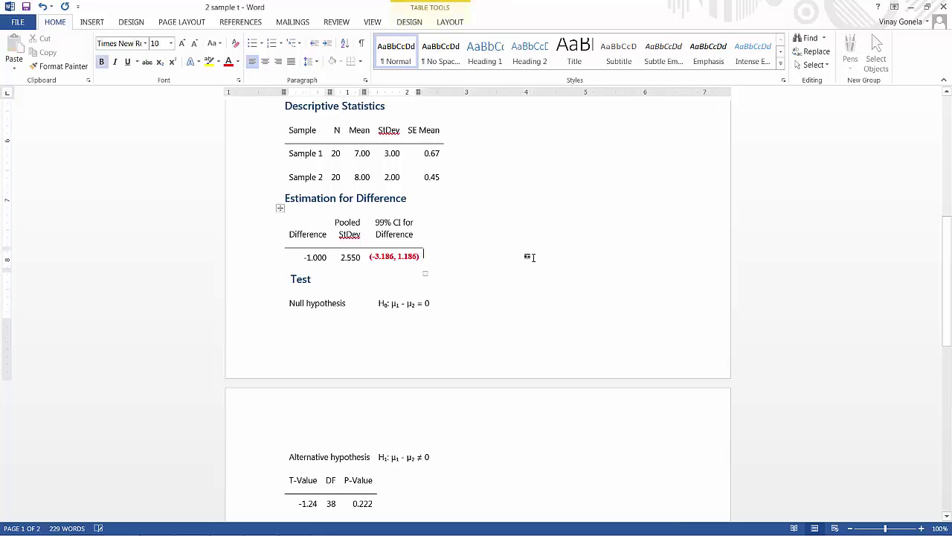
{"action": "key", "text": "Tab"}
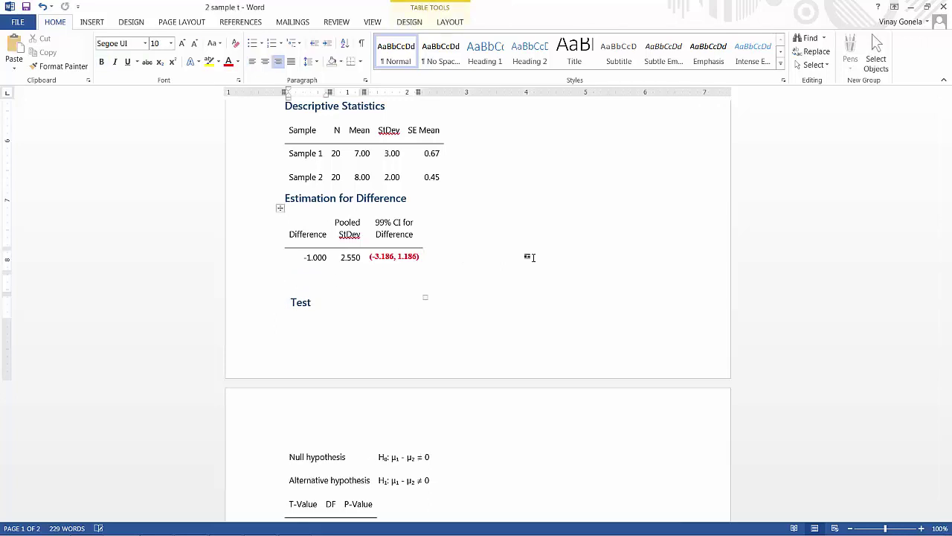
{"action": "type", "text": "0 is in the CI so we"}
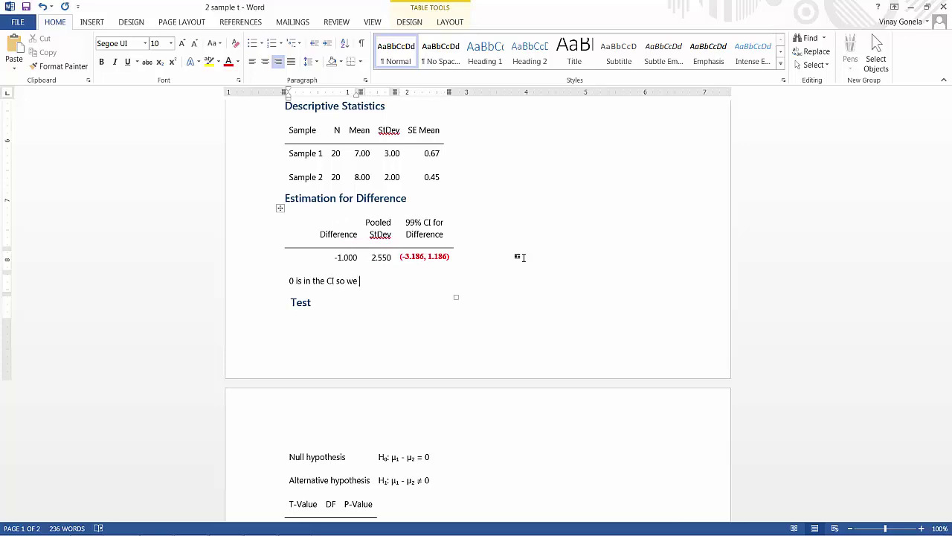
{"action": "key", "text": "BackSpace"}
{"action": "key", "text": "BackSpace"}
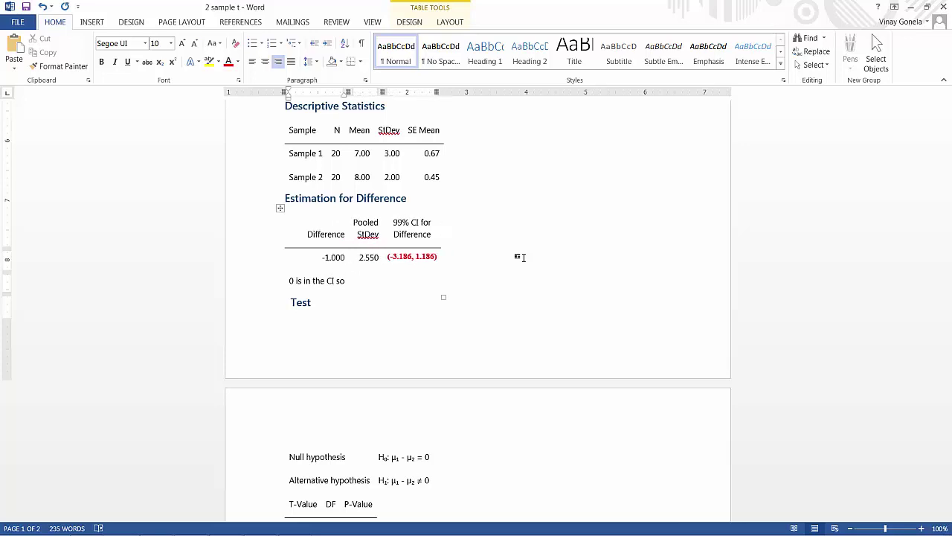
{"action": "type", "text": "don't "}
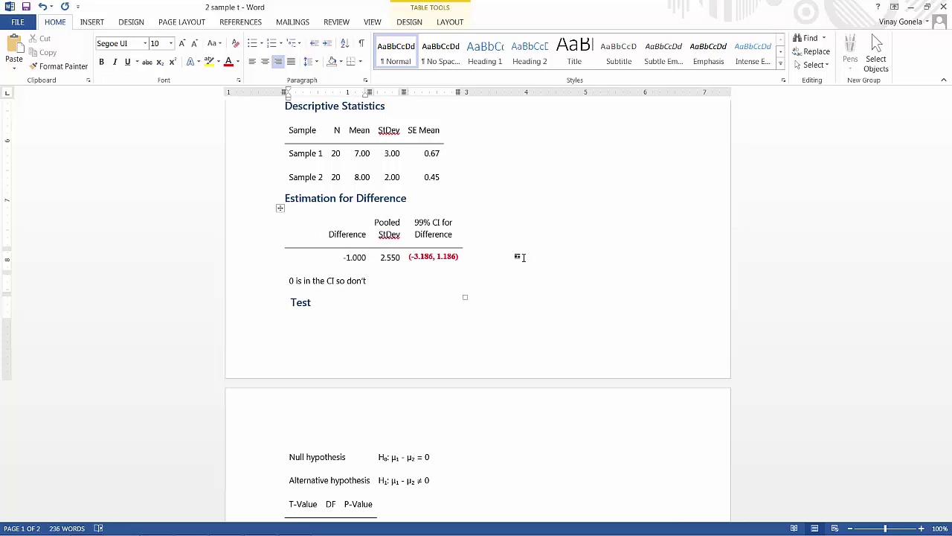
{"action": "type", "text": "rejec"}
{"action": "type", "text": "t"}
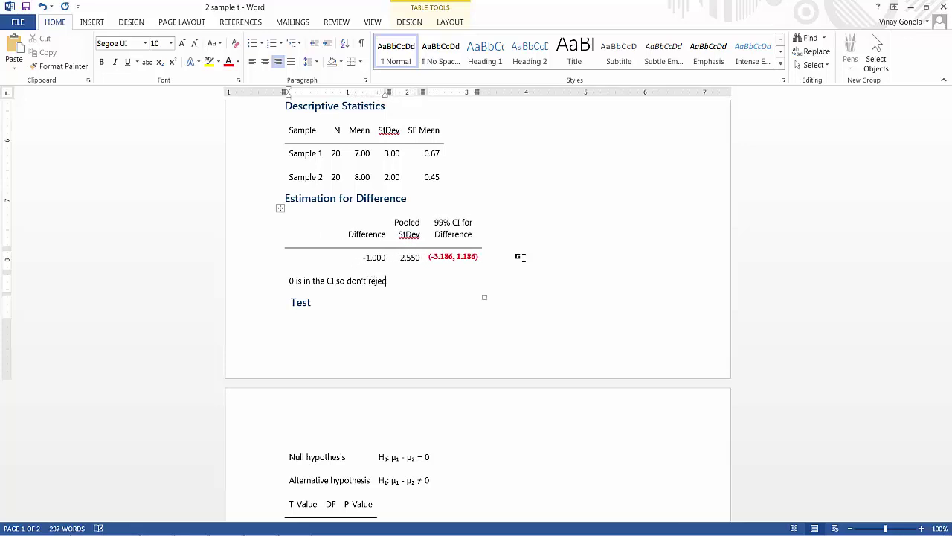
{"action": "type", "text": " H"}
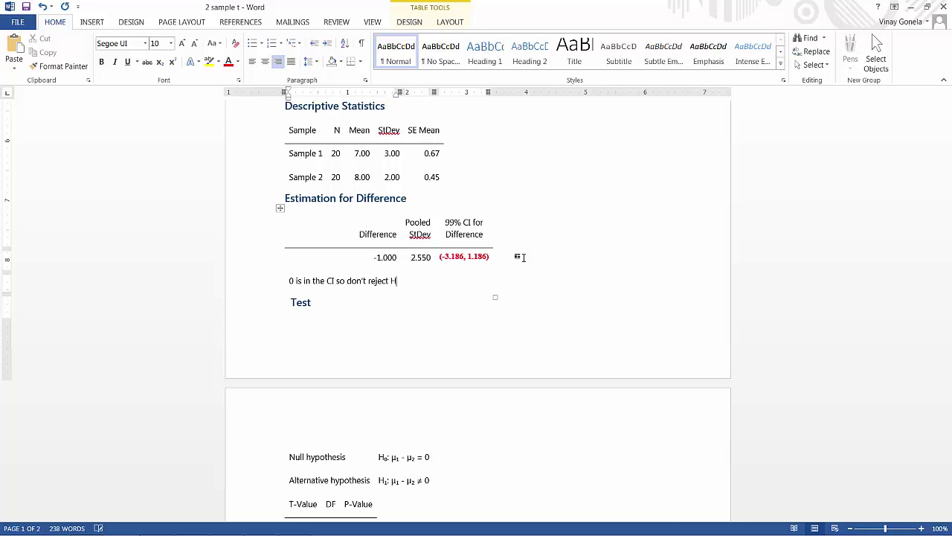
{"action": "left_click", "coordinate": [159, 62]}
{"action": "type", "text": "0"}
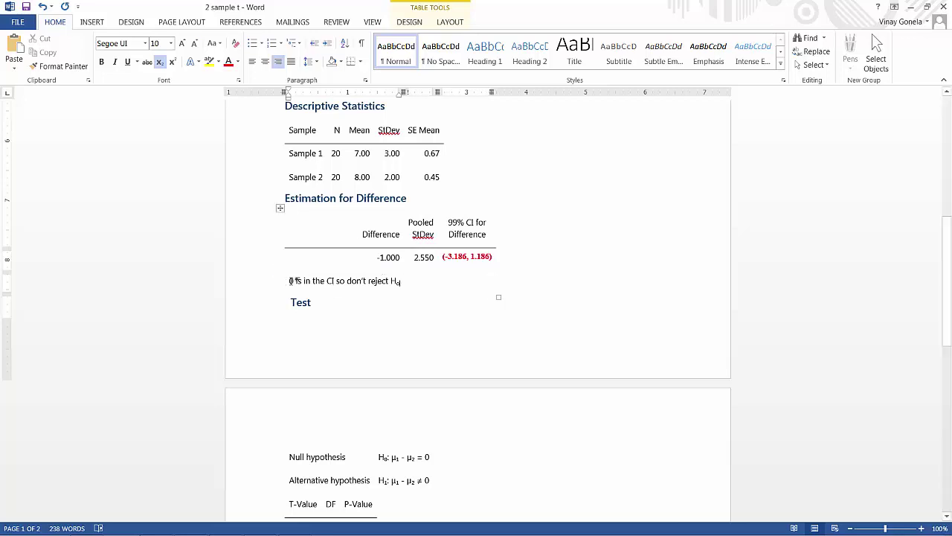
- Make the conclusion "0 is in the CI so don't reject H0" bold
{"action": "left_click_drag", "start_coordinate": [290, 280], "coordinate": [411, 284]}
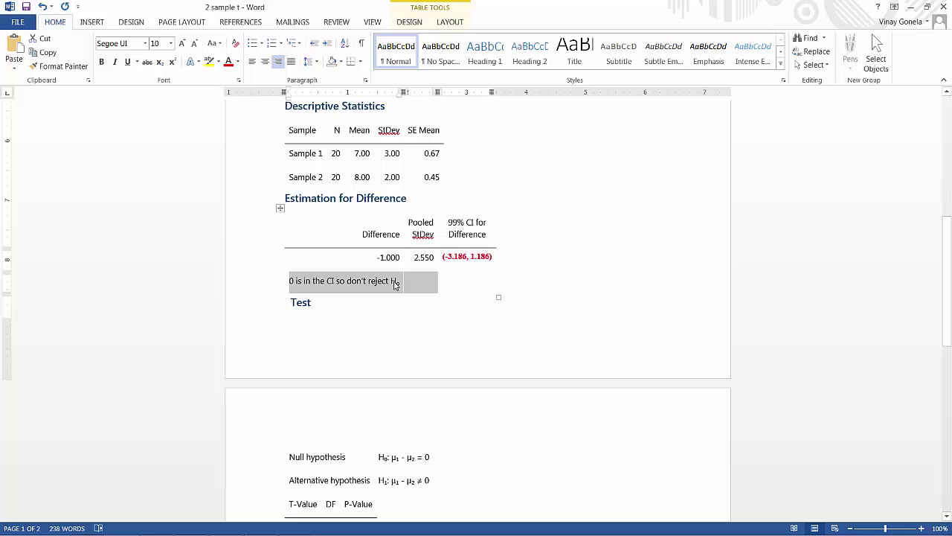
{"action": "key", "text": "ctrl+b"}
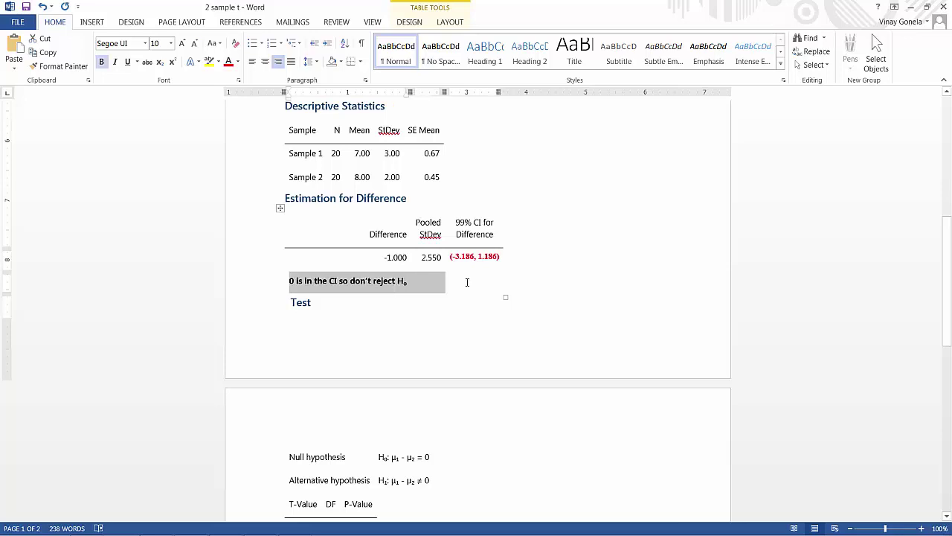
{"action": "left_click", "coordinate": [467, 281]}
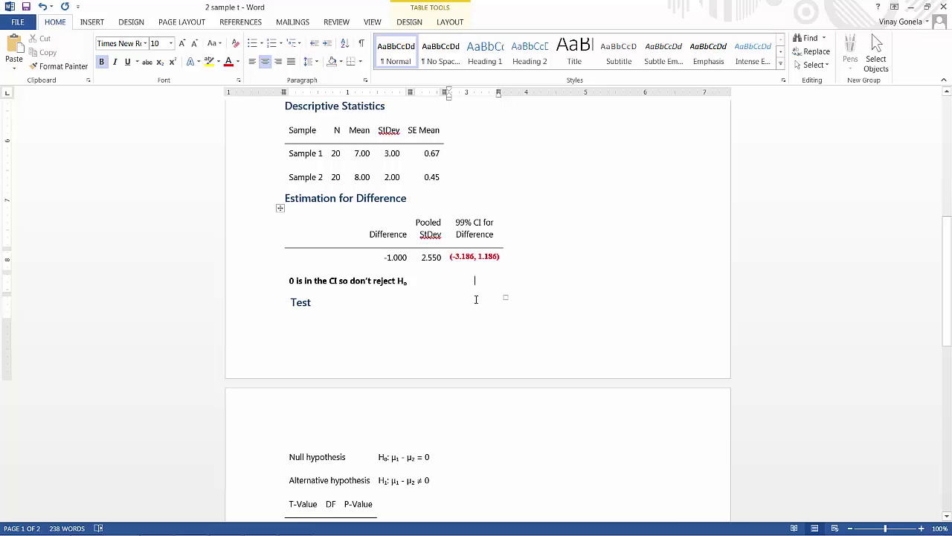
- Recheck question a)'s request to interpret the interval and insert a comma after "CI" in the conclusion
{"action": "scroll", "coordinate": [459, 319], "scroll_direction": "down", "scroll_amount": 3}
{"action": "scroll", "coordinate": [459, 319], "scroll_direction": "up", "scroll_amount": 15}
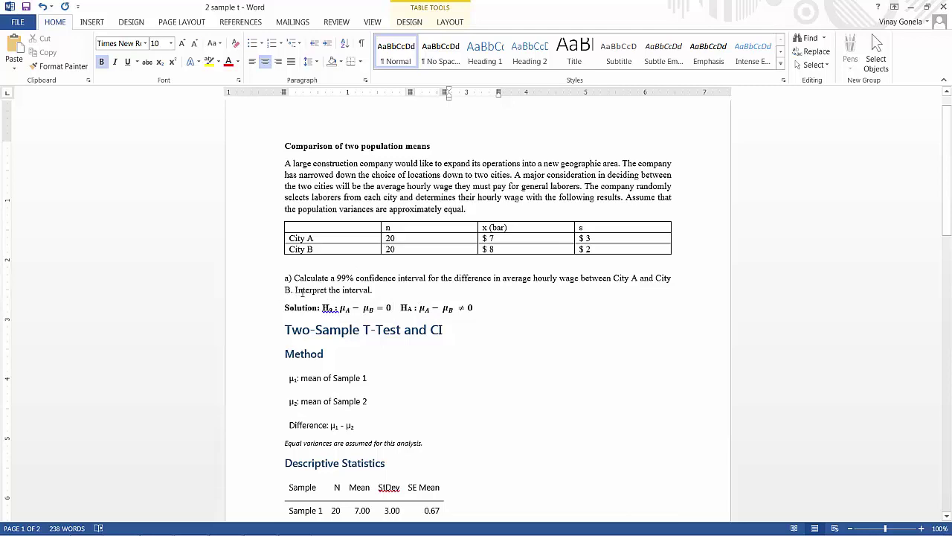
{"action": "left_click_drag", "start_coordinate": [296, 290], "coordinate": [372, 291]}
{"action": "scroll", "coordinate": [372, 291], "scroll_direction": "down", "scroll_amount": 6}
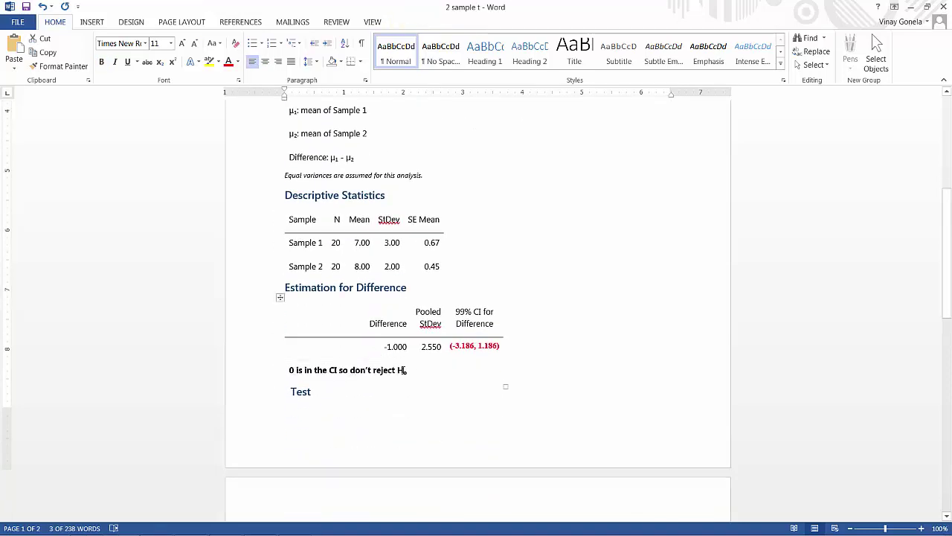
{"action": "left_click", "coordinate": [337, 370]}
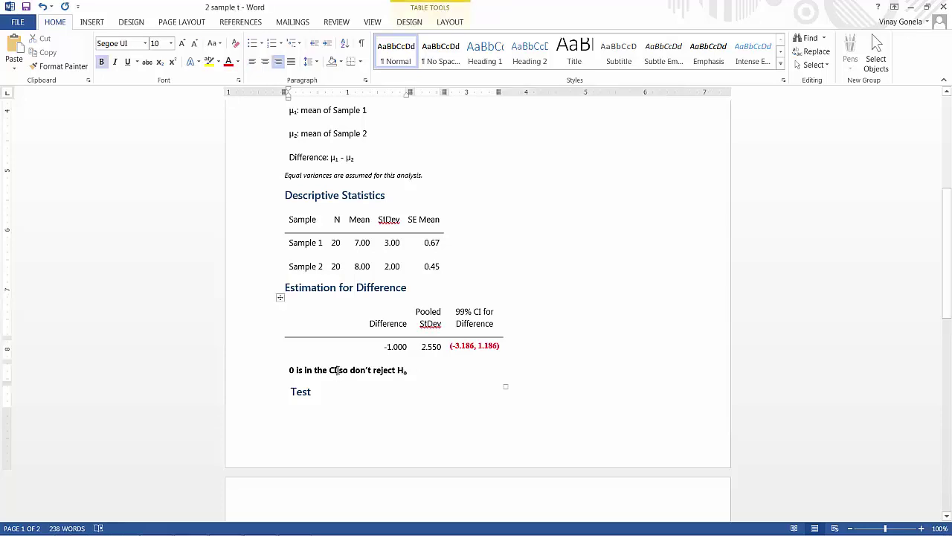
{"action": "type", "text": ","}
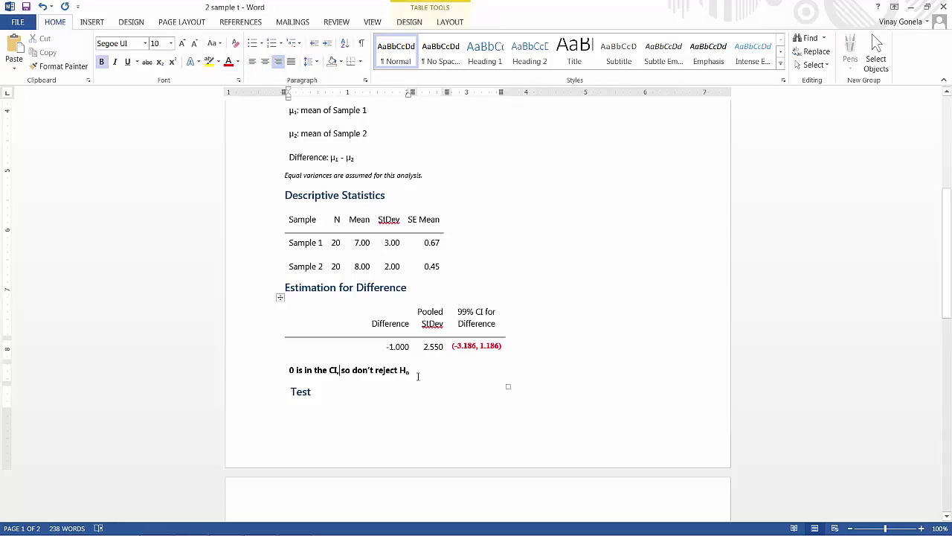
- Compare question b)'s significance level with question a)'s confidence level request, and examine the P-Value of the t test
{"action": "scroll", "coordinate": [488, 371], "scroll_direction": "down", "scroll_amount": 5}
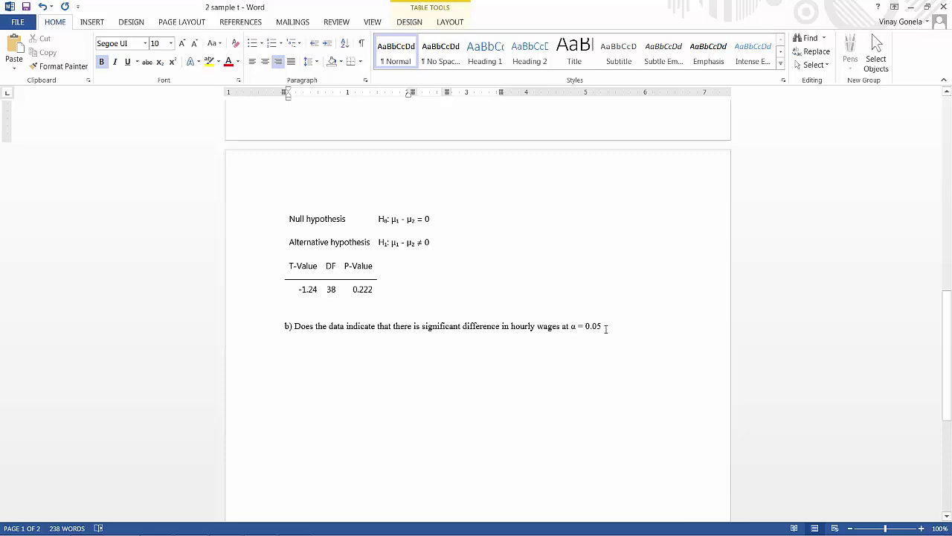
{"action": "left_click", "coordinate": [606, 327]}
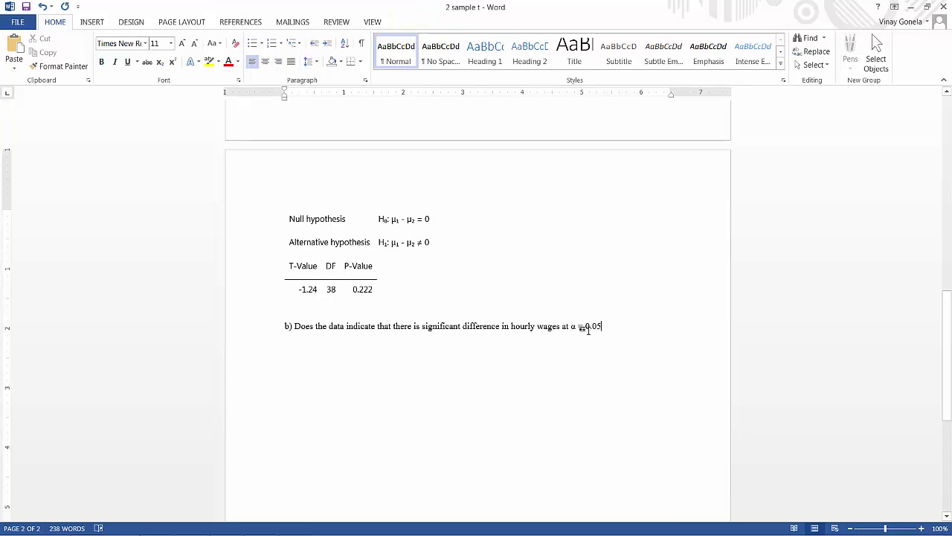
{"action": "scroll", "coordinate": [590, 330], "scroll_direction": "up", "scroll_amount": 10}
{"action": "scroll", "coordinate": [313, 237], "scroll_direction": "up", "scroll_amount": 3}
{"action": "left_click_drag", "start_coordinate": [338, 188], "coordinate": [492, 191]}
{"action": "scroll", "coordinate": [395, 276], "scroll_direction": "down", "scroll_amount": 7}
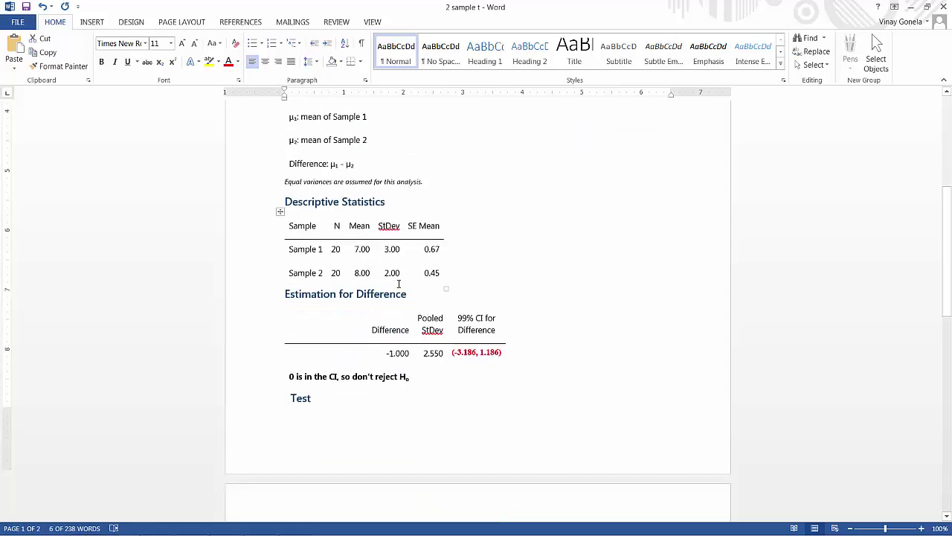
{"action": "scroll", "coordinate": [398, 282], "scroll_direction": "up", "scroll_amount": 5}
{"action": "scroll", "coordinate": [398, 283], "scroll_direction": "down", "scroll_amount": 6}
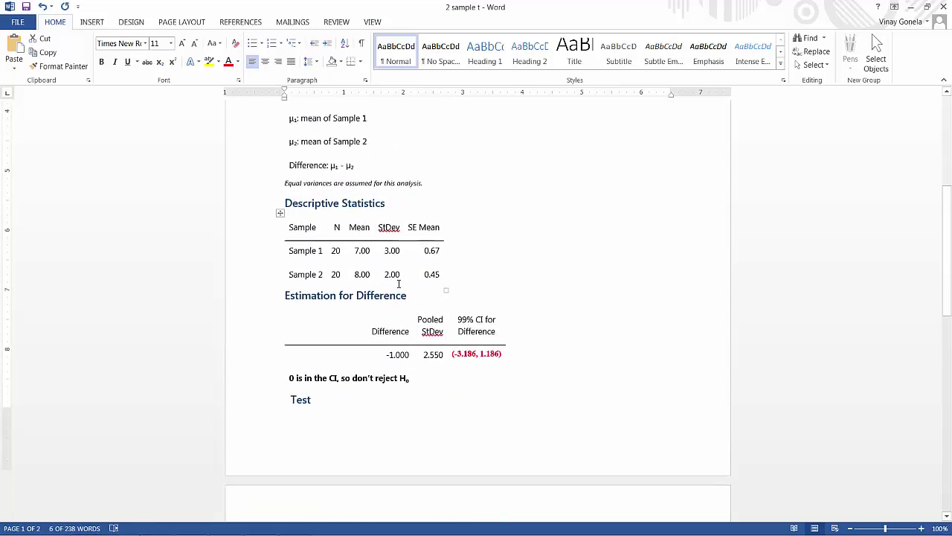
{"action": "scroll", "coordinate": [398, 281], "scroll_direction": "down", "scroll_amount": 2}
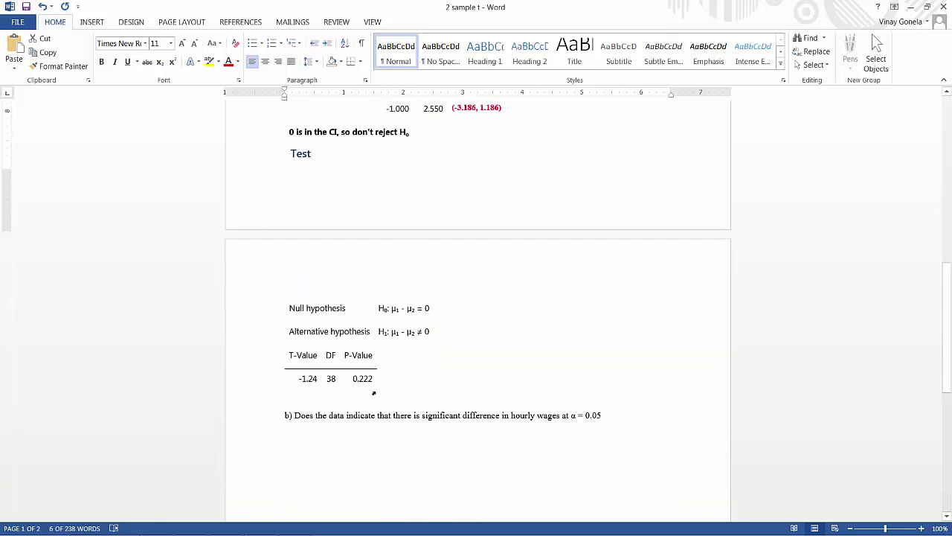
{"action": "triple_click", "coordinate": [377, 380]}
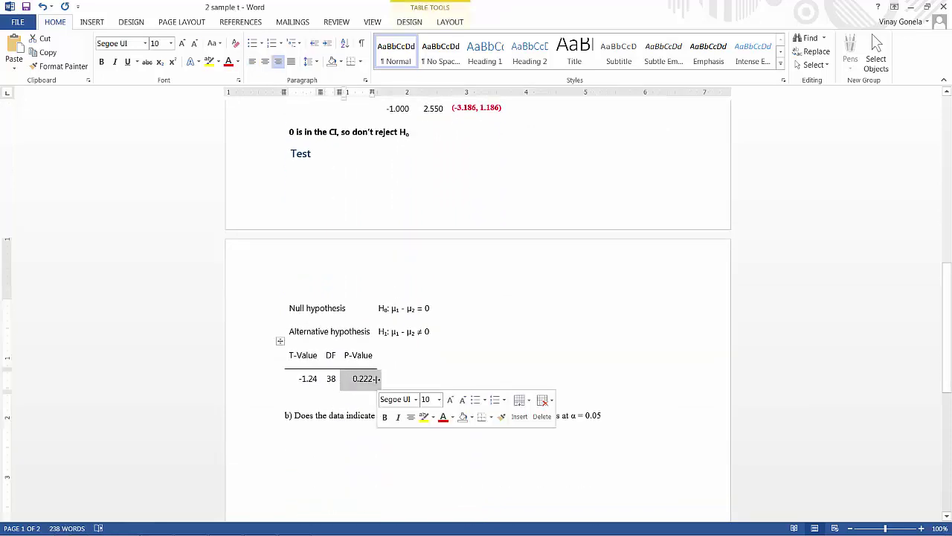
- Add a new line above question b) reading "p-value <" followed by the α symbol
{"action": "left_click", "coordinate": [306, 401]}
{"action": "key", "text": "Return"}
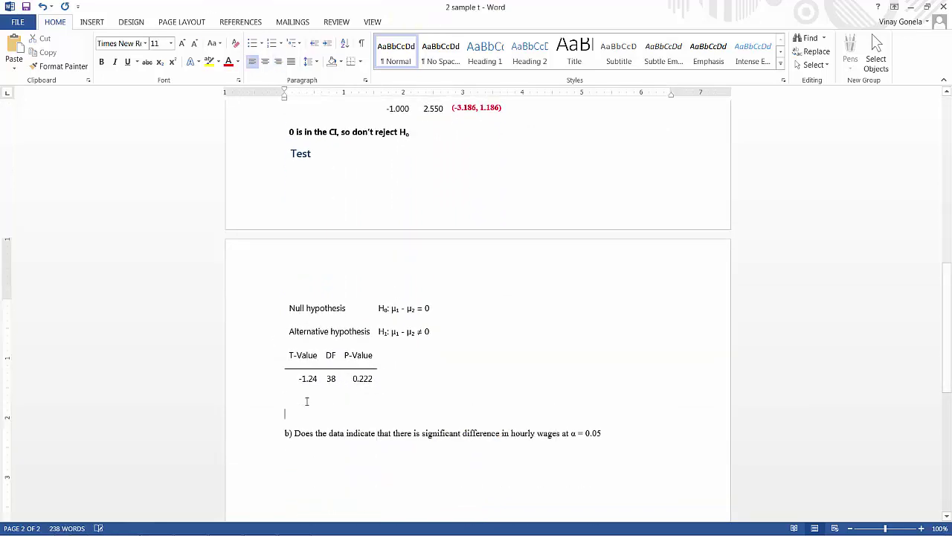
{"action": "type", "text": "p-value "}
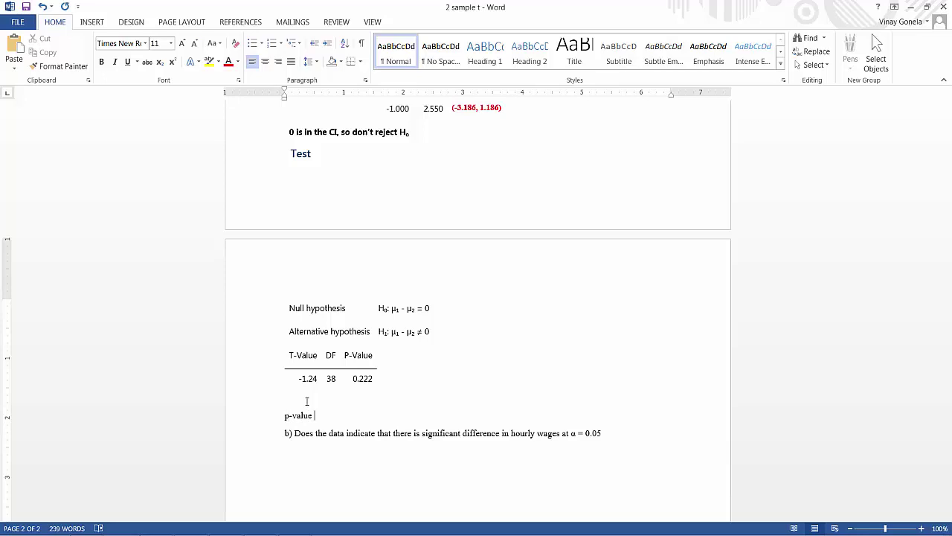
{"action": "type", "text": "<"}
{"action": "left_click", "coordinate": [103, 23]}
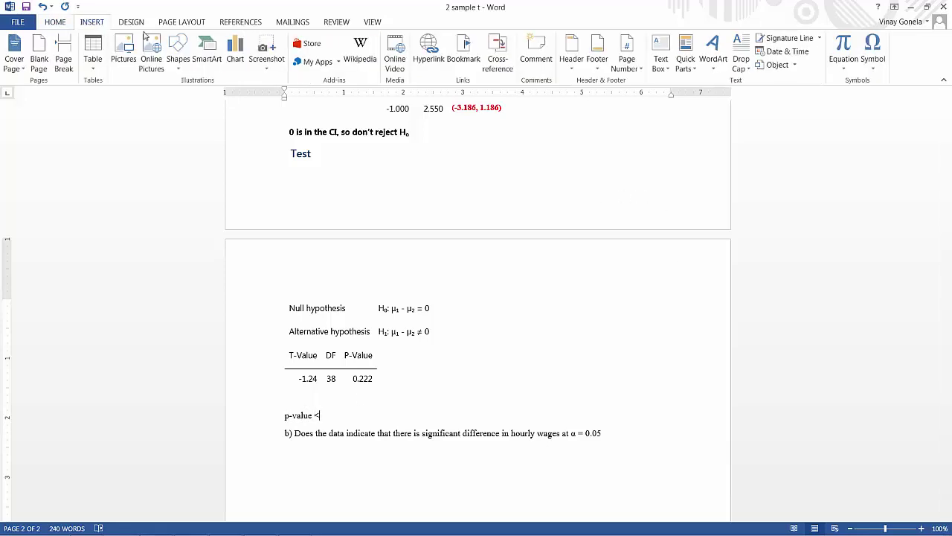
{"action": "left_click", "coordinate": [874, 66]}
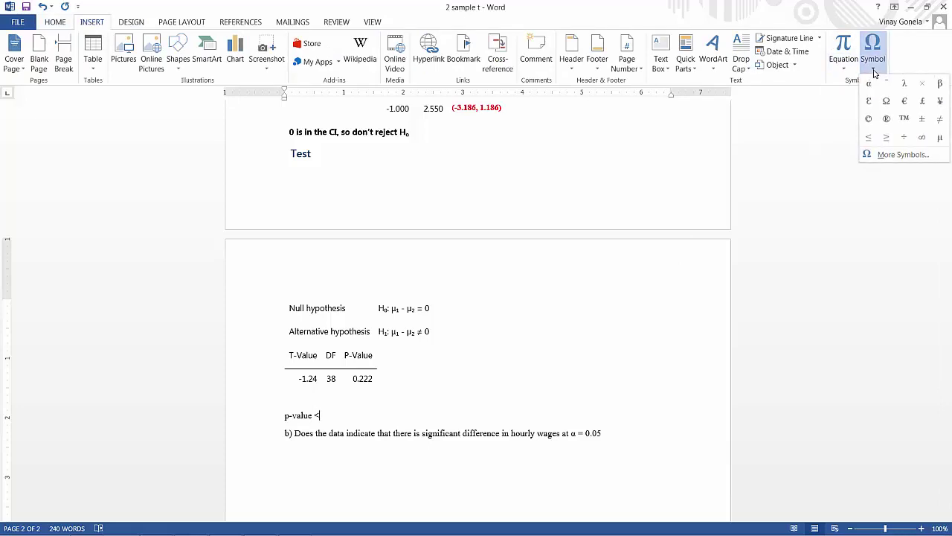
{"action": "left_click", "coordinate": [869, 83]}
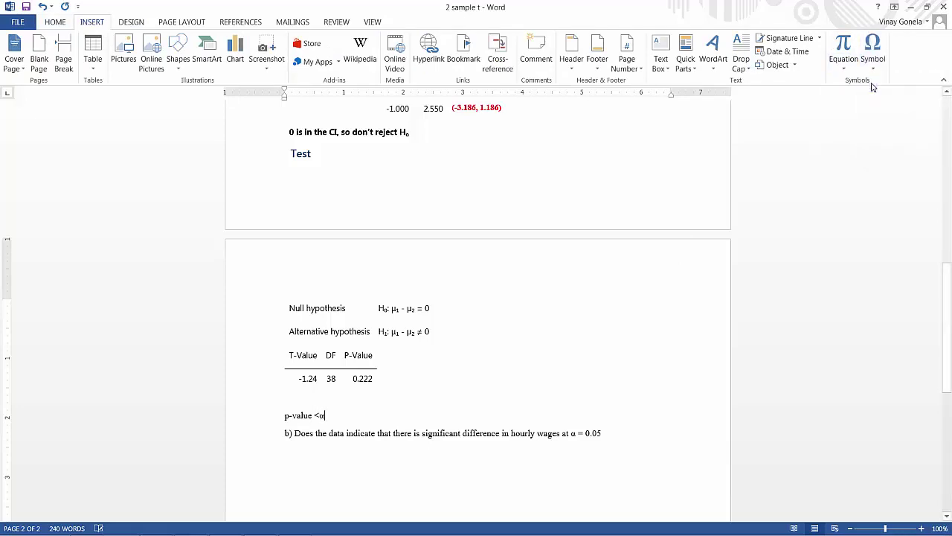
- Space out the "<" and α, and complete the decision rule with "Reject H0", the 0 as subscript
{"action": "left_click", "coordinate": [320, 416]}
{"action": "type", "text": "Reject "}
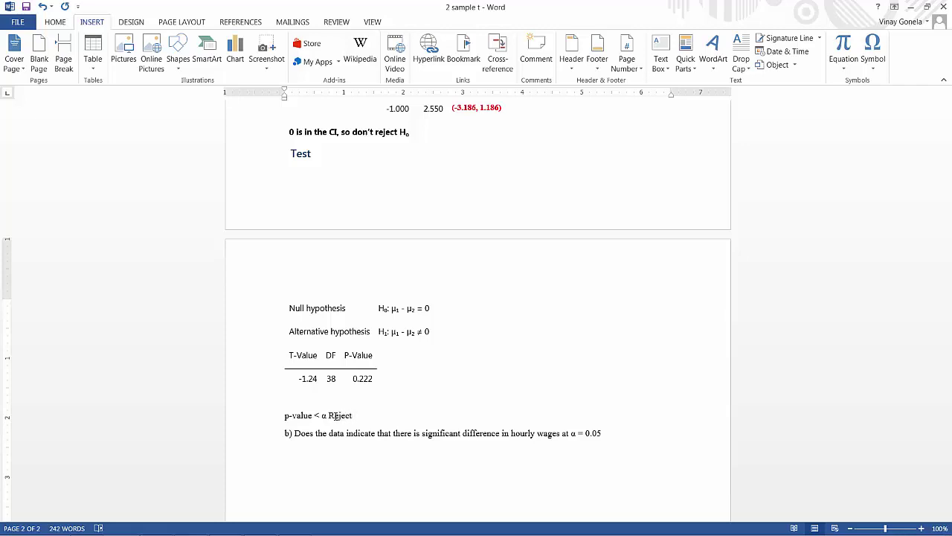
{"action": "type", "text": "H"}
{"action": "left_click", "coordinate": [56, 22]}
{"action": "left_click", "coordinate": [160, 63]}
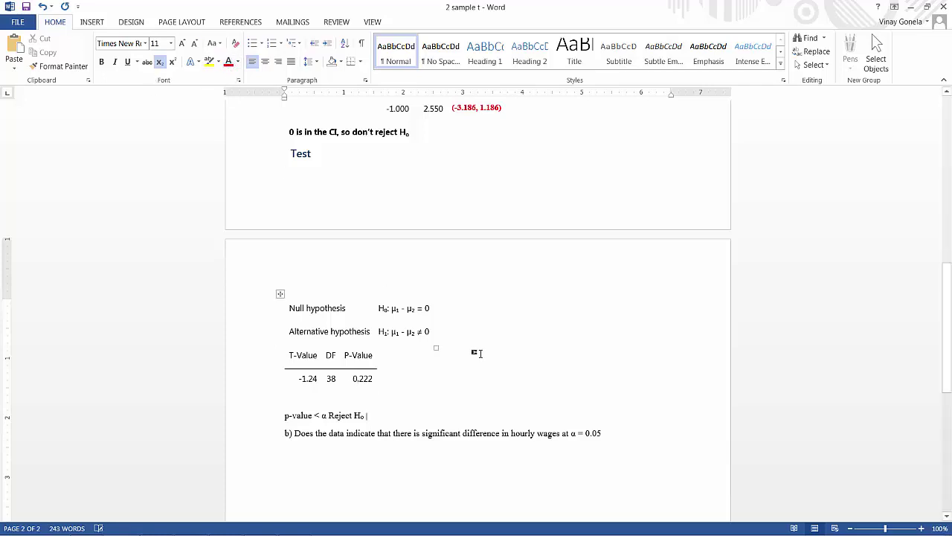
- Enter the p-value "0.222" after the decision rule in red text at font size 14
{"action": "left_click", "coordinate": [171, 43]}
{"action": "left_click", "coordinate": [157, 117]}
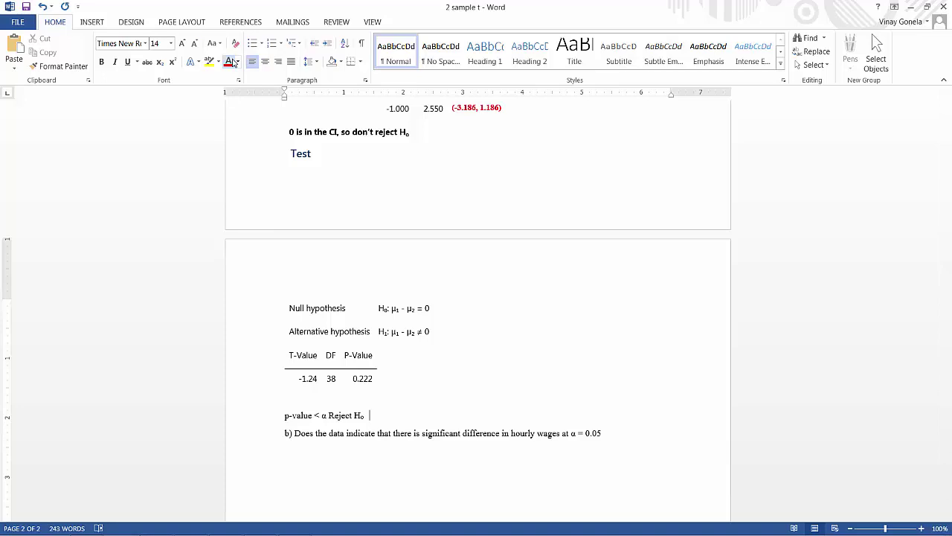
{"action": "left_click", "coordinate": [233, 62]}
{"action": "type", "text": "0.2"}
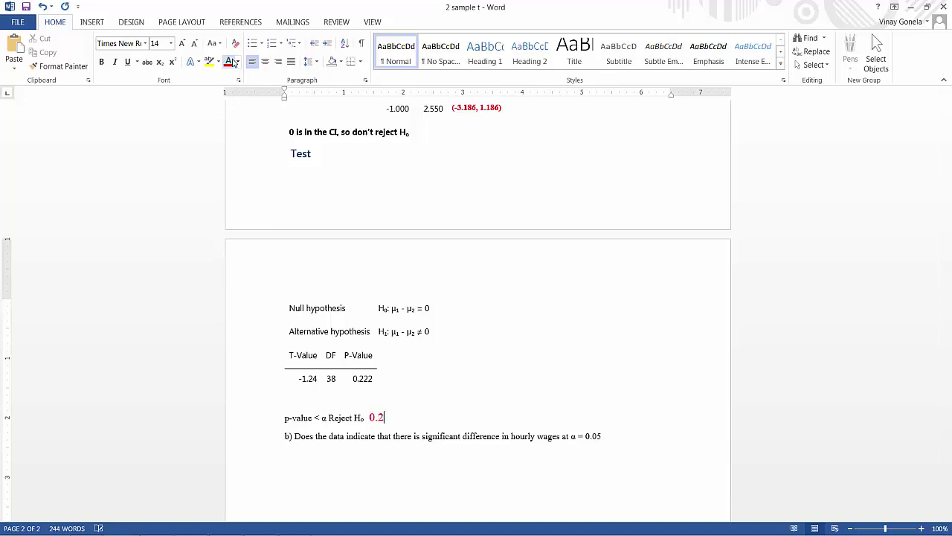
{"action": "type", "text": "22"}
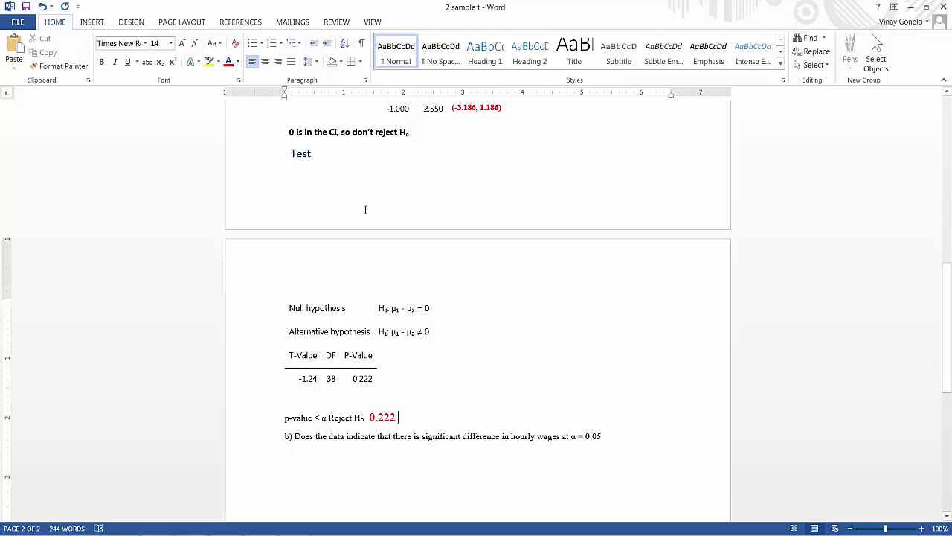
- Recheck the confidence level requested in question a) to find the matching α
{"action": "left_click", "coordinate": [448, 194]}
{"action": "scroll", "coordinate": [449, 194], "scroll_direction": "up", "scroll_amount": 6}
{"action": "scroll", "coordinate": [448, 193], "scroll_direction": "up", "scroll_amount": 4}
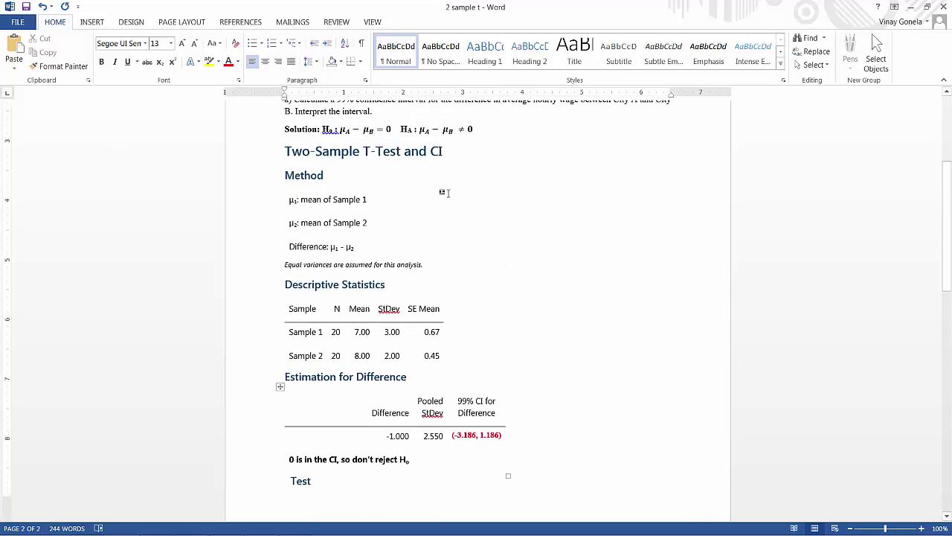
{"action": "scroll", "coordinate": [449, 193], "scroll_direction": "down", "scroll_amount": 8}
{"action": "scroll", "coordinate": [449, 193], "scroll_direction": "down", "scroll_amount": 5}
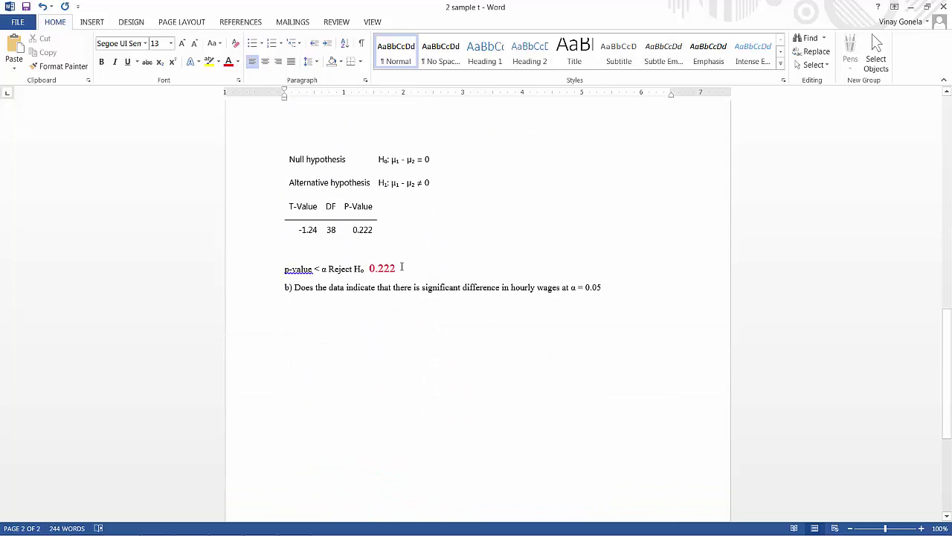
{"action": "type", "text": "<"}
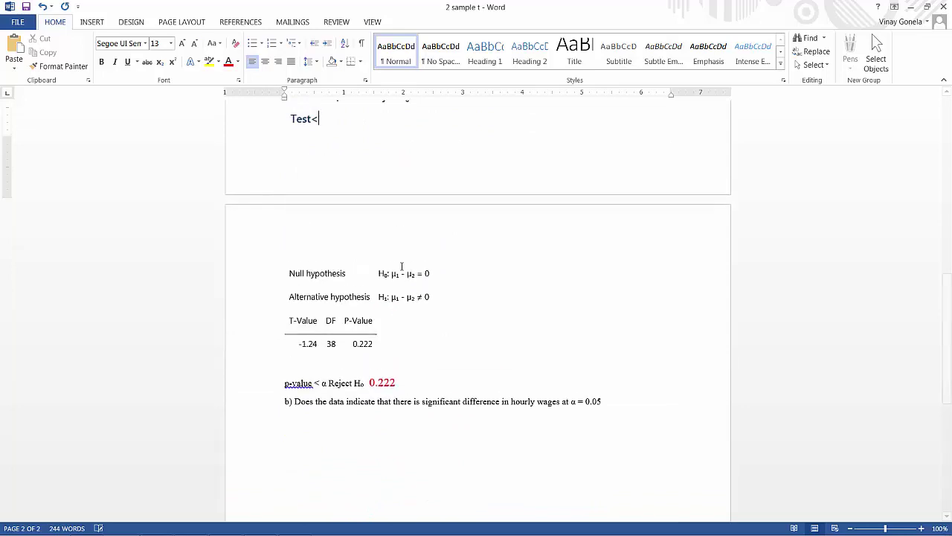
{"action": "key", "text": "BackSpace"}
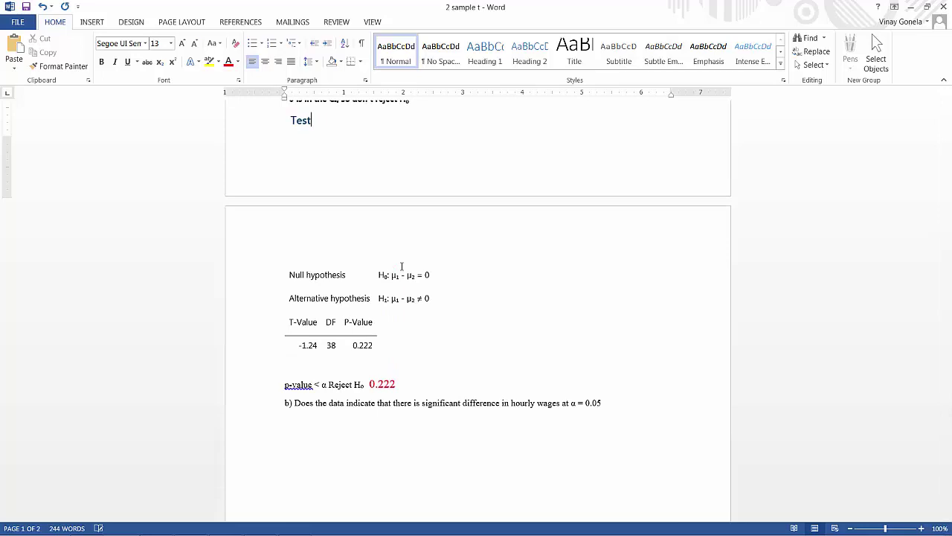
{"action": "left_click_drag", "start_coordinate": [405, 302], "coordinate": [404, 268]}
{"action": "right_click", "coordinate": [404, 268]}
{"action": "key", "text": "Escape"}
- Complete the comparison after the red 0.222 with "< 0.01 (false)"
{"action": "left_click", "coordinate": [398, 383]}
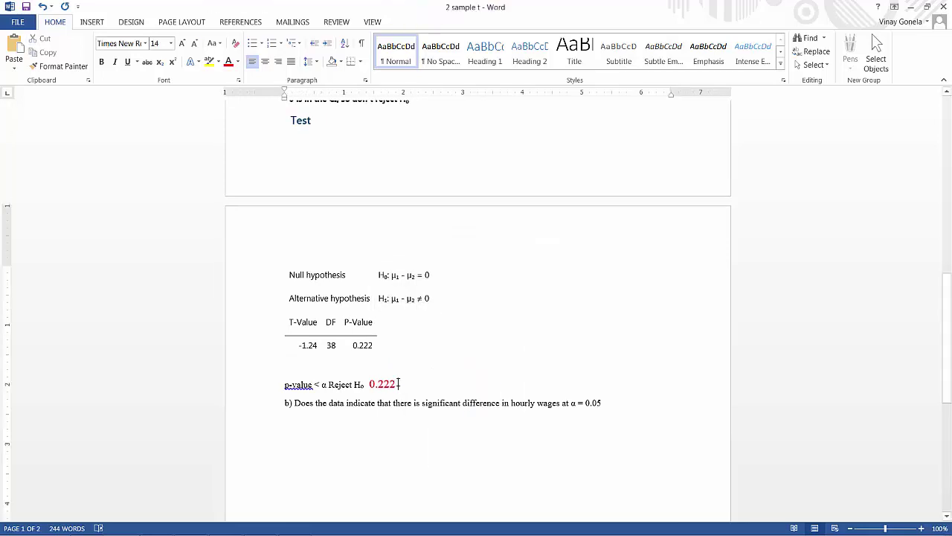
{"action": "type", "text": "<"}
{"action": "type", "text": " 0.0"}
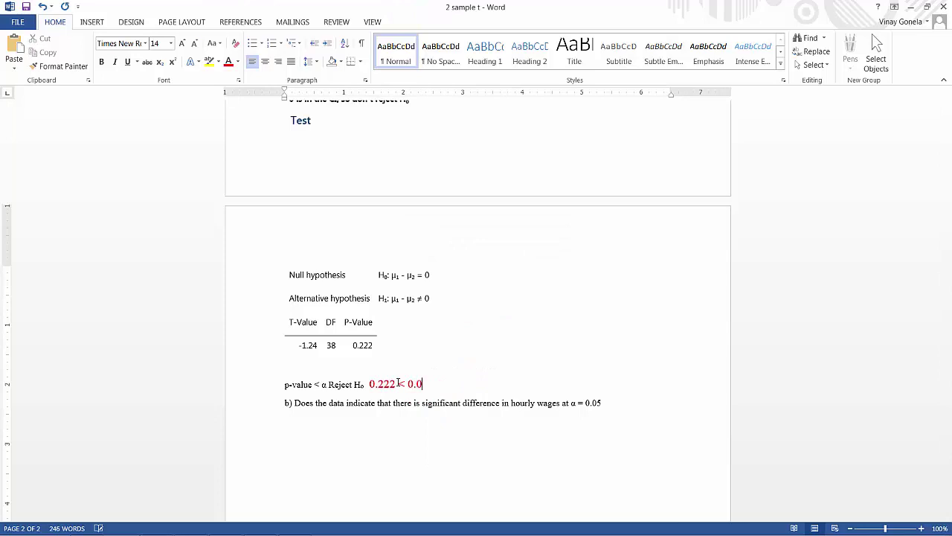
{"action": "type", "text": "1 (false)"}
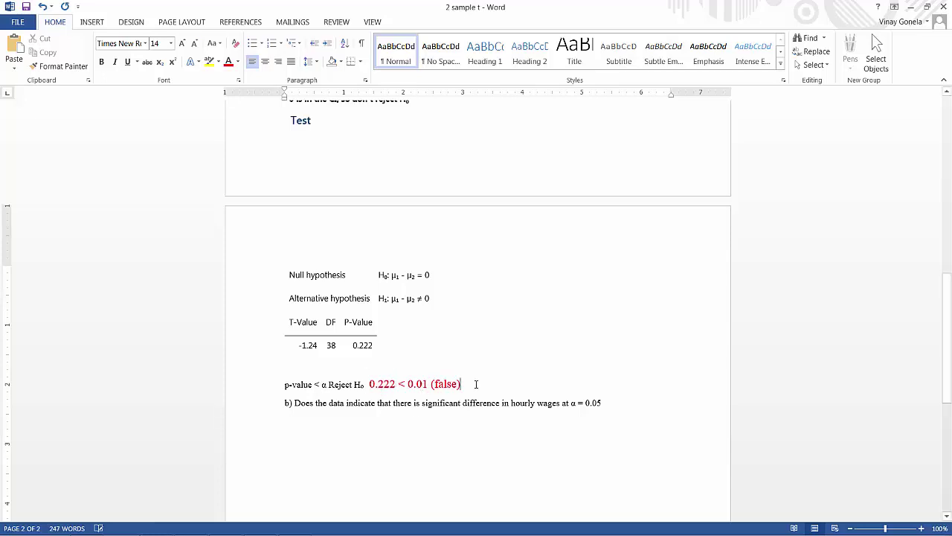
- Append the conclusion "Do not reject H0" to the red comparison, with the 0 as subscript
{"action": "type", "text": " Dont"}
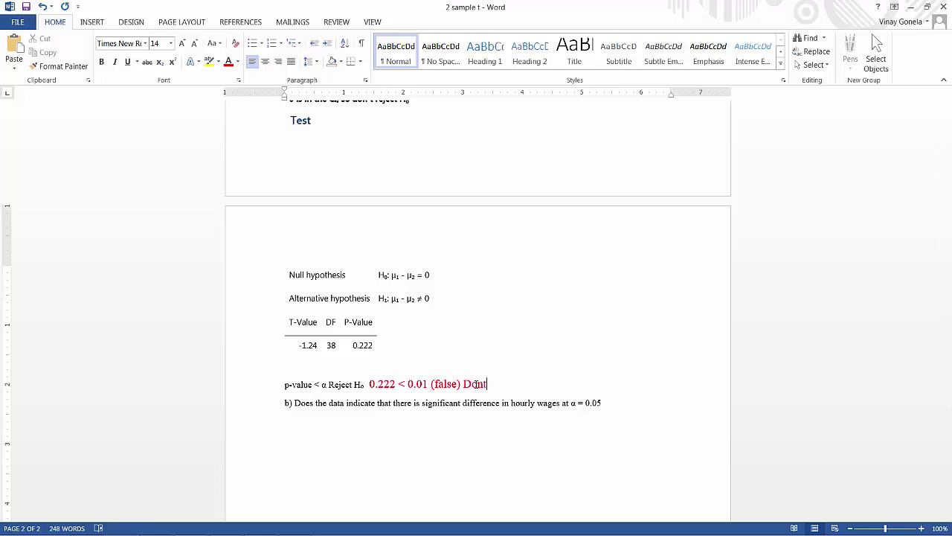
{"action": "key", "text": "BackSpace"}
{"action": "type", "text": "not reject H"}
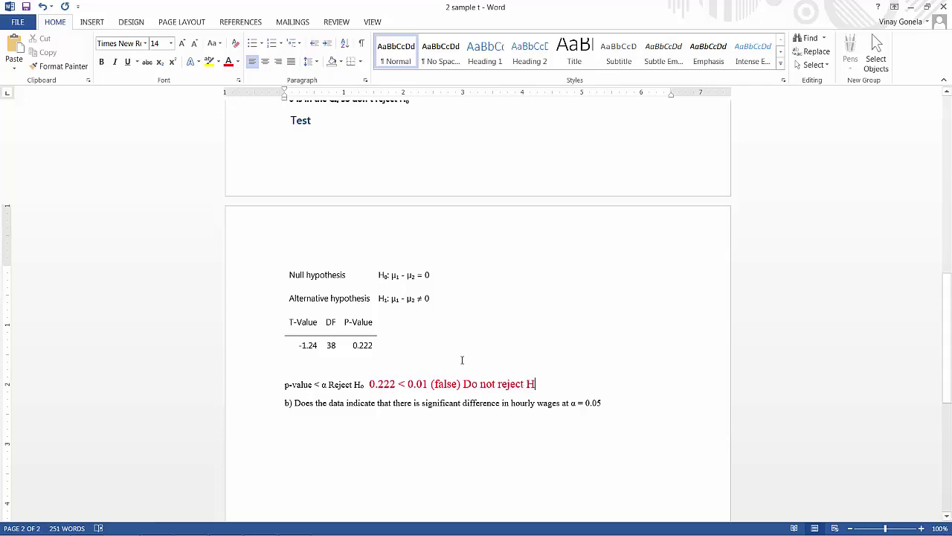
{"action": "left_click", "coordinate": [160, 64]}
{"action": "type", "text": "0"}
- Place the insertion point below question b), switch to Minitab and open the 2-Sample t test setup
{"action": "left_click", "coordinate": [307, 421]}
{"action": "mouse_move", "coordinate": [313, 532]}
{"action": "left_click", "coordinate": [225, 525]}
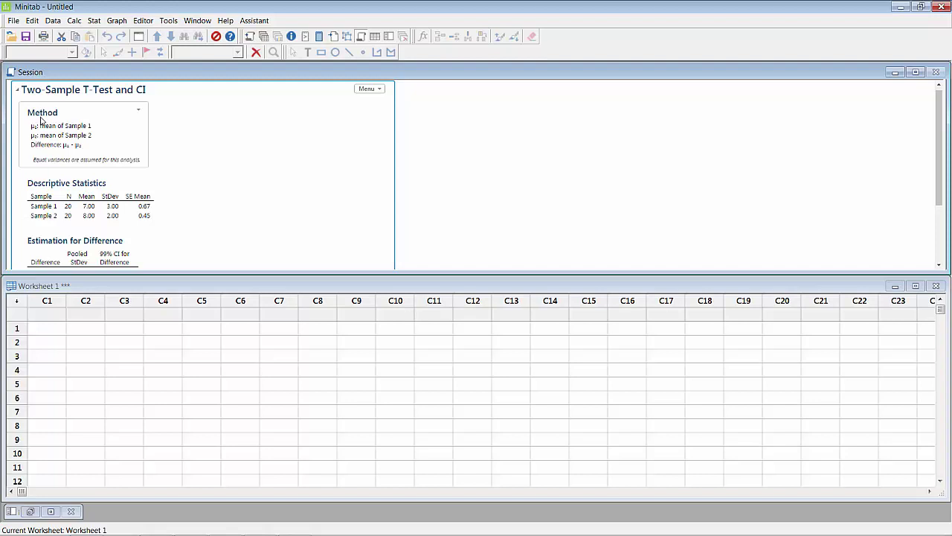
{"action": "left_click", "coordinate": [94, 21]}
{"action": "mouse_move", "coordinate": [97, 37]}
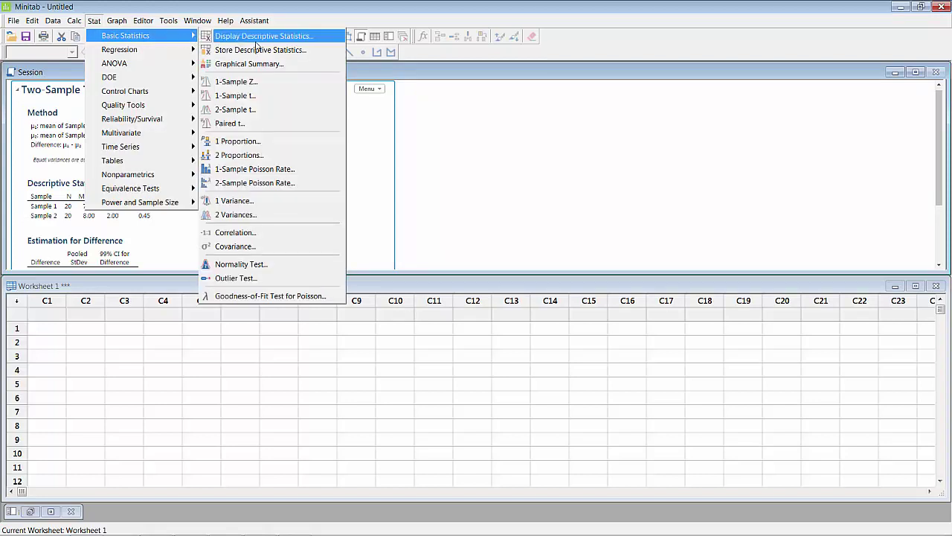
{"action": "left_click", "coordinate": [262, 110]}
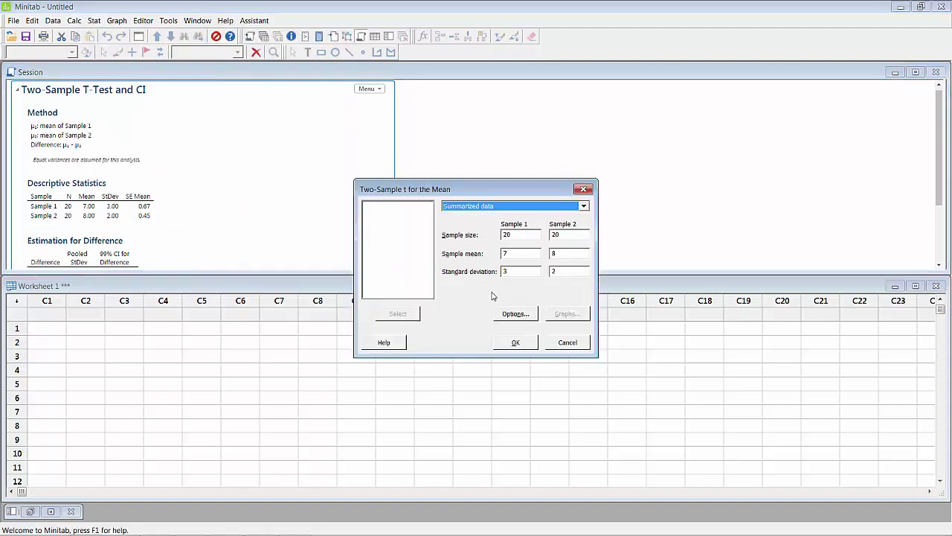
- Set the confidence level to 95 in the test's options and run the two-sample t test on the summarized data
{"action": "left_click", "coordinate": [513, 314]}
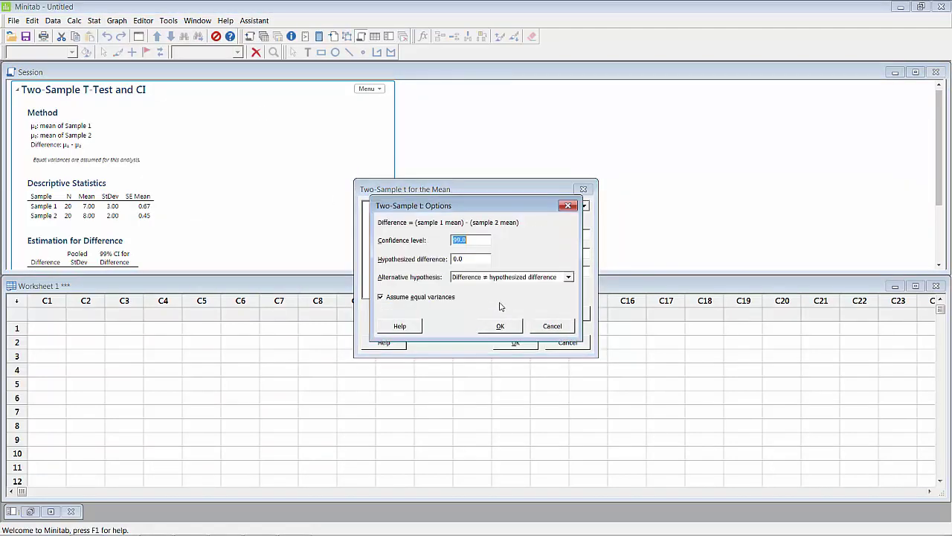
{"action": "type", "text": "99.0"}
{"action": "left_click", "coordinate": [460, 239]}
{"action": "key", "text": "BackSpace"}
{"action": "type", "text": "5"}
{"action": "left_click", "coordinate": [494, 332]}
{"action": "left_click", "coordinate": [514, 346]}
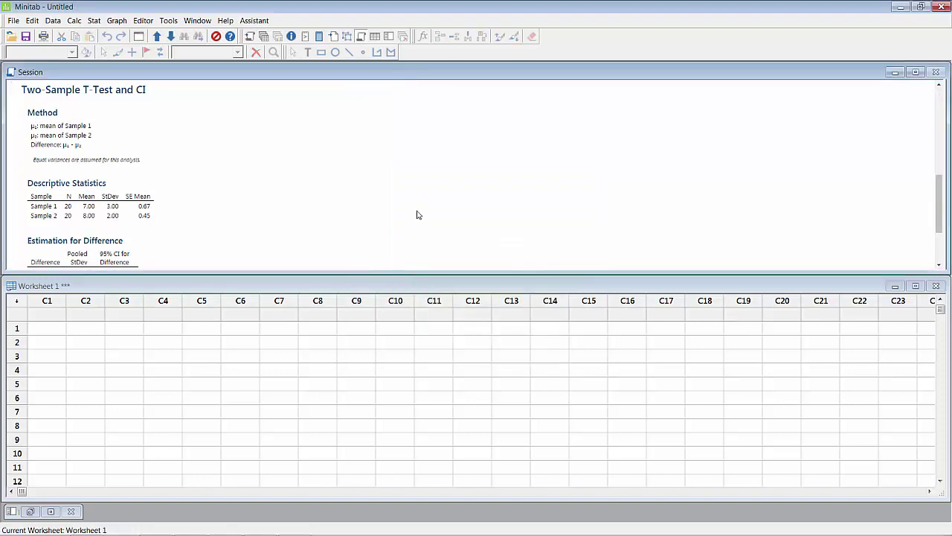
- Review the new Two-Sample T-Test and CI output with the 95% interval and copy it
{"action": "scroll", "coordinate": [417, 215], "scroll_direction": "down", "scroll_amount": 2}
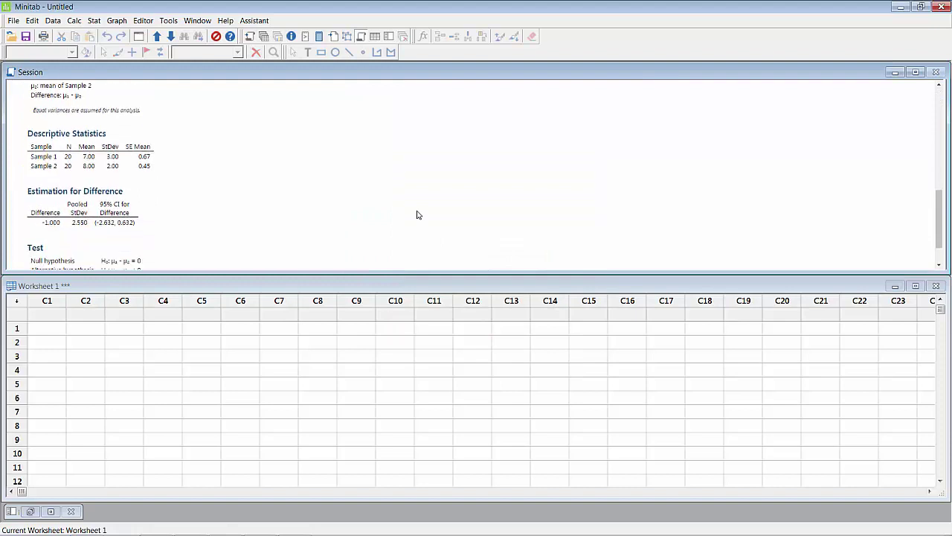
{"action": "scroll", "coordinate": [417, 215], "scroll_direction": "down", "scroll_amount": 2}
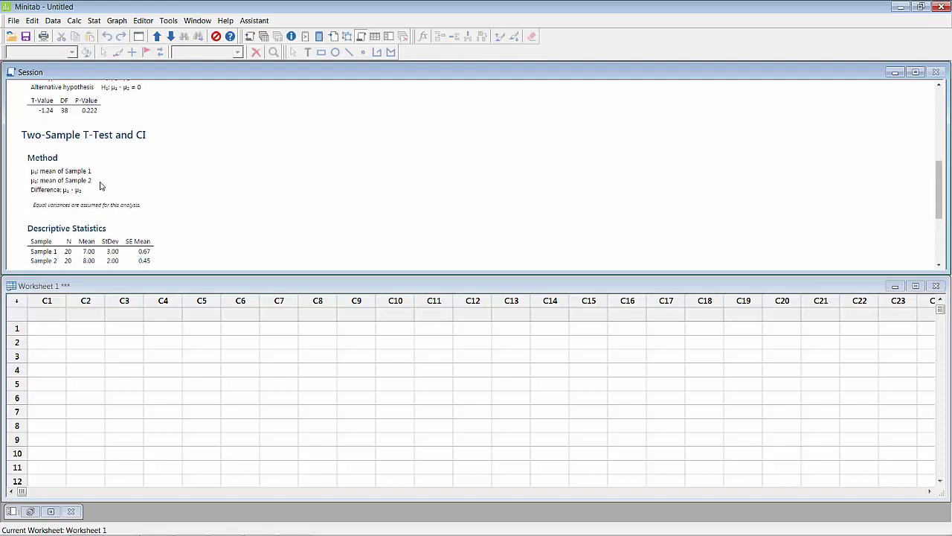
{"action": "scroll", "coordinate": [100, 186], "scroll_direction": "down", "scroll_amount": 5}
{"action": "scroll", "coordinate": [101, 183], "scroll_direction": "up", "scroll_amount": 10}
{"action": "scroll", "coordinate": [102, 180], "scroll_direction": "down", "scroll_amount": 4}
{"action": "left_click", "coordinate": [140, 147]}
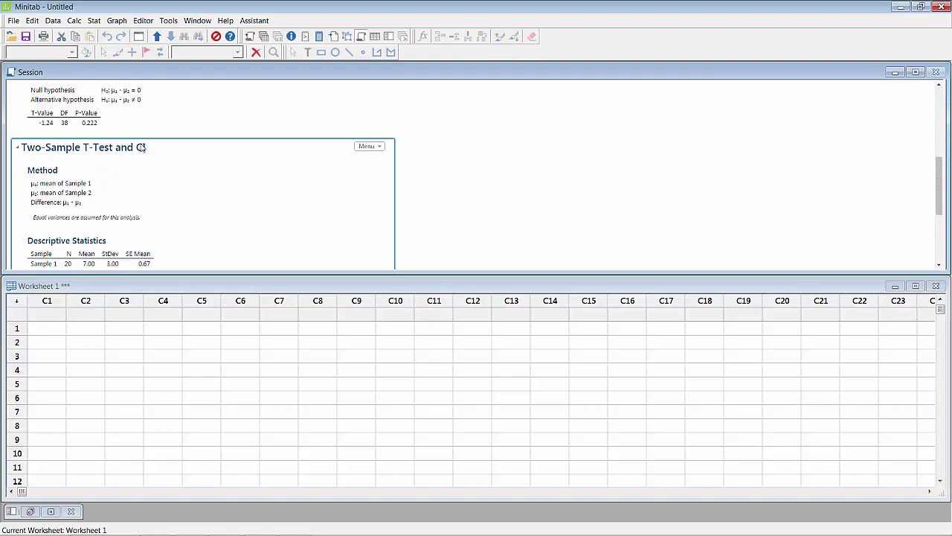
{"action": "scroll", "coordinate": [335, 159], "scroll_direction": "down", "scroll_amount": 3}
{"action": "scroll", "coordinate": [336, 164], "scroll_direction": "down", "scroll_amount": 4}
{"action": "scroll", "coordinate": [335, 164], "scroll_direction": "up", "scroll_amount": 7}
{"action": "left_click", "coordinate": [369, 147]}
- Return to Word and paste the 95% two-sample t test output below question b)
{"action": "left_click", "coordinate": [900, 7]}
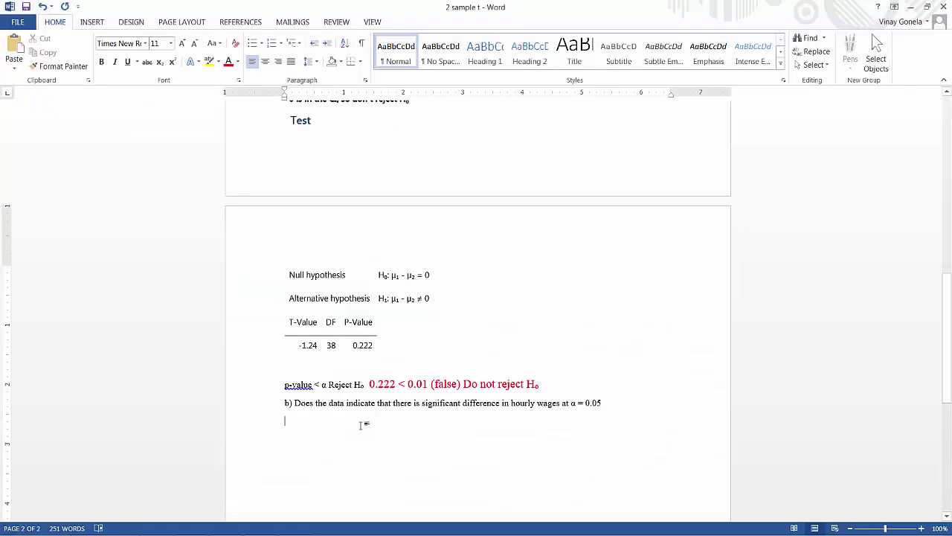
{"action": "key", "text": "ctrl+v"}
{"action": "scroll", "coordinate": [362, 424], "scroll_direction": "up", "scroll_amount": 1}
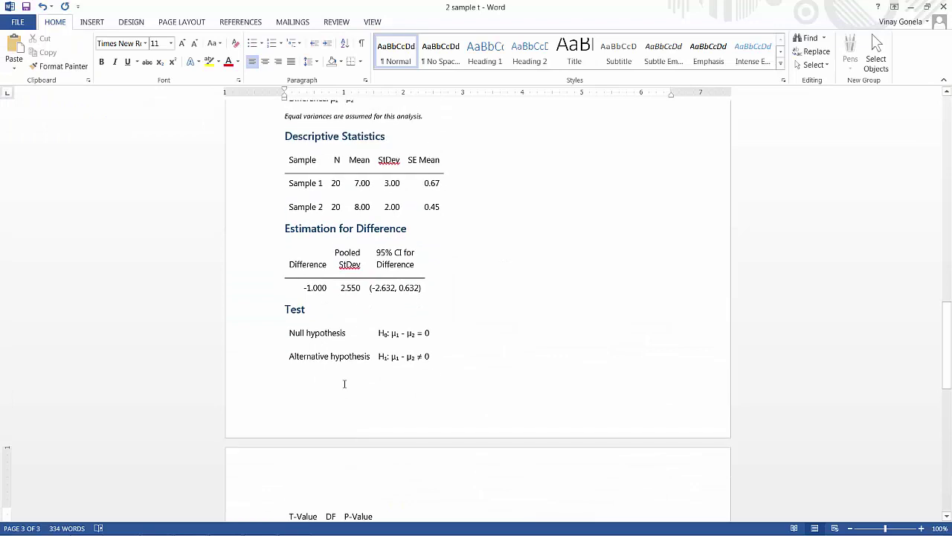
- Format the 95% CI for Difference value (-2.632, 0.632) in bold red text
{"action": "left_click_drag", "start_coordinate": [368, 290], "coordinate": [428, 289]}
{"action": "left_click", "coordinate": [230, 63]}
{"action": "key", "text": "ctrl+b"}
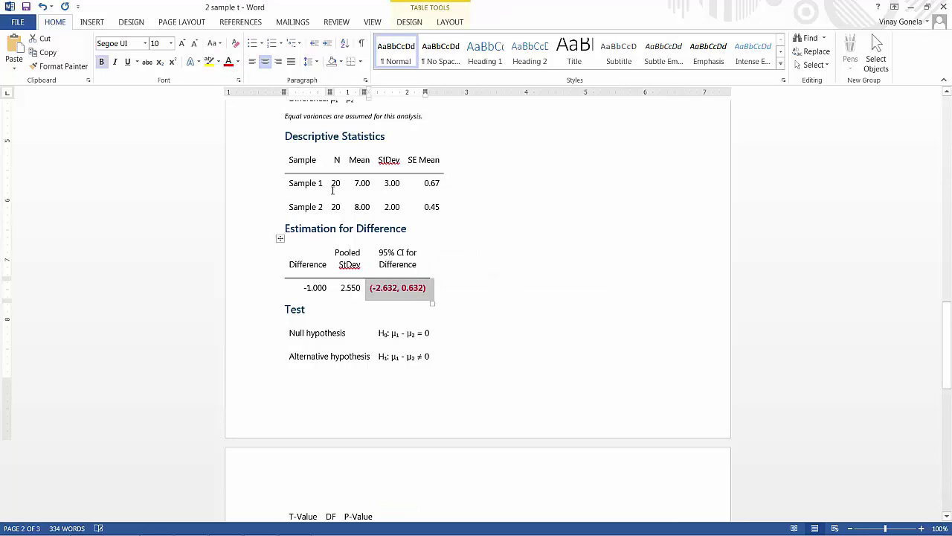
- Write the p-value comparison "0.222 < 0.05" below the T-Value, DF and P-Value table, with spaces around the less-than sign
{"action": "scroll", "coordinate": [401, 296], "scroll_direction": "up", "scroll_amount": 3}
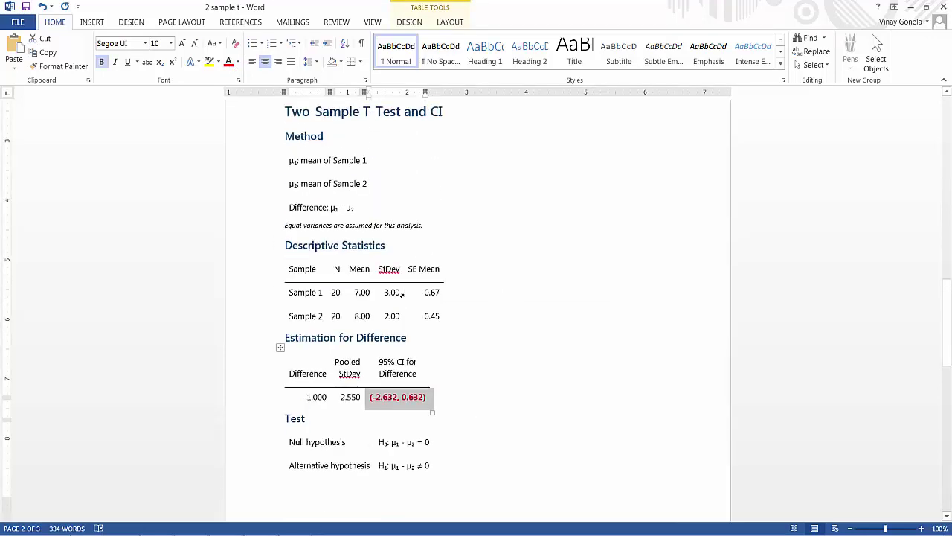
{"action": "scroll", "coordinate": [401, 296], "scroll_direction": "up", "scroll_amount": 1}
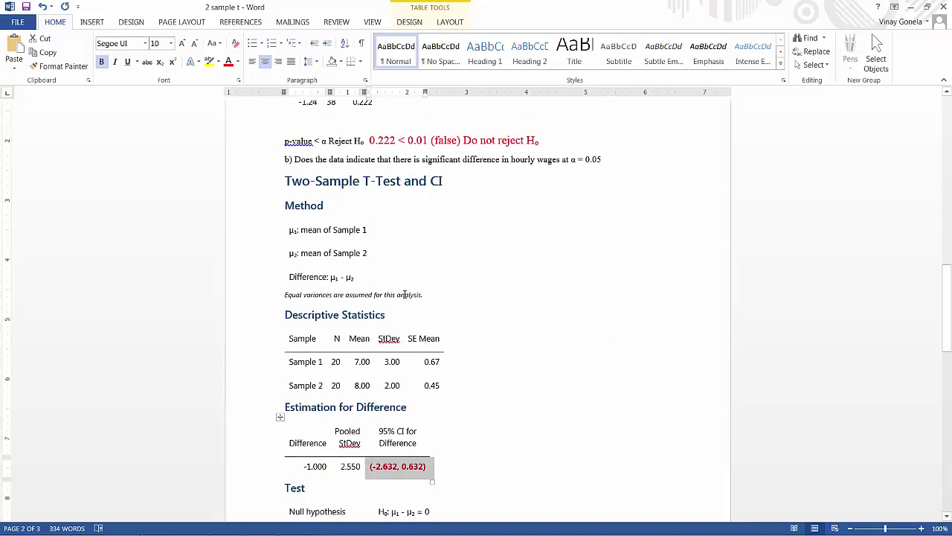
{"action": "scroll", "coordinate": [403, 295], "scroll_direction": "down", "scroll_amount": 3}
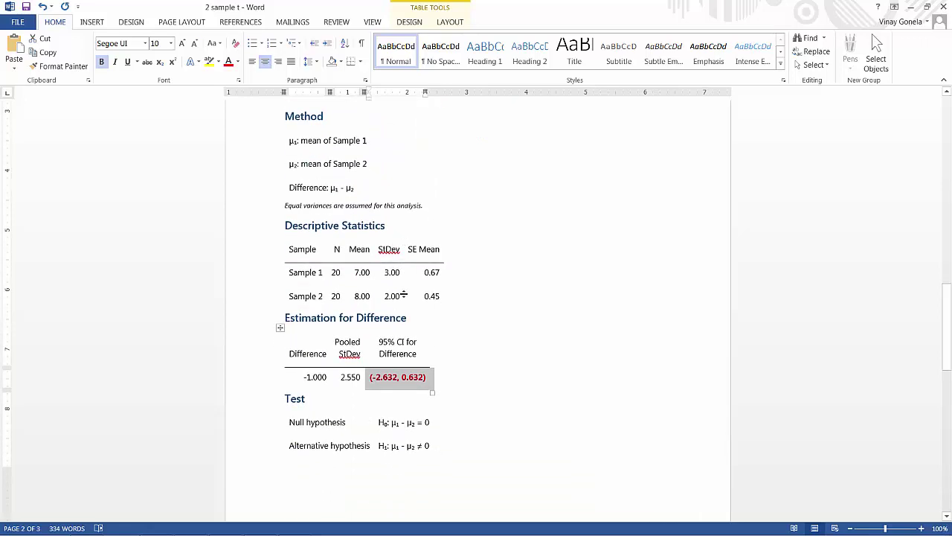
{"action": "scroll", "coordinate": [403, 296], "scroll_direction": "down", "scroll_amount": 9}
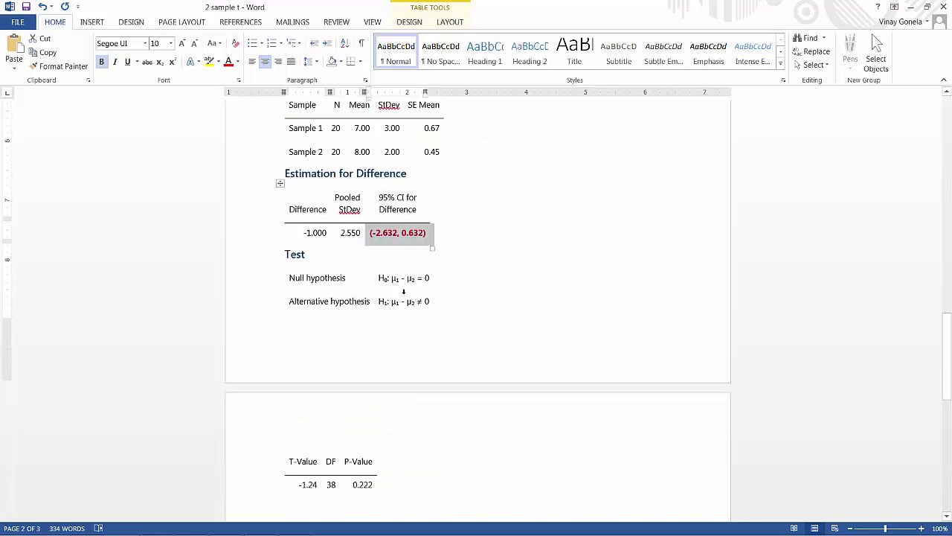
{"action": "left_click_drag", "start_coordinate": [354, 361], "coordinate": [381, 362]}
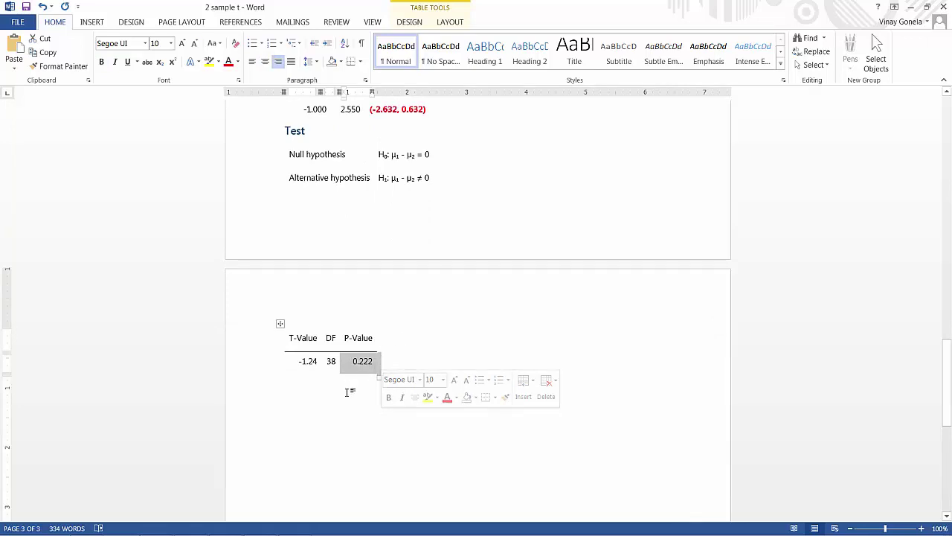
{"action": "left_click", "coordinate": [304, 398]}
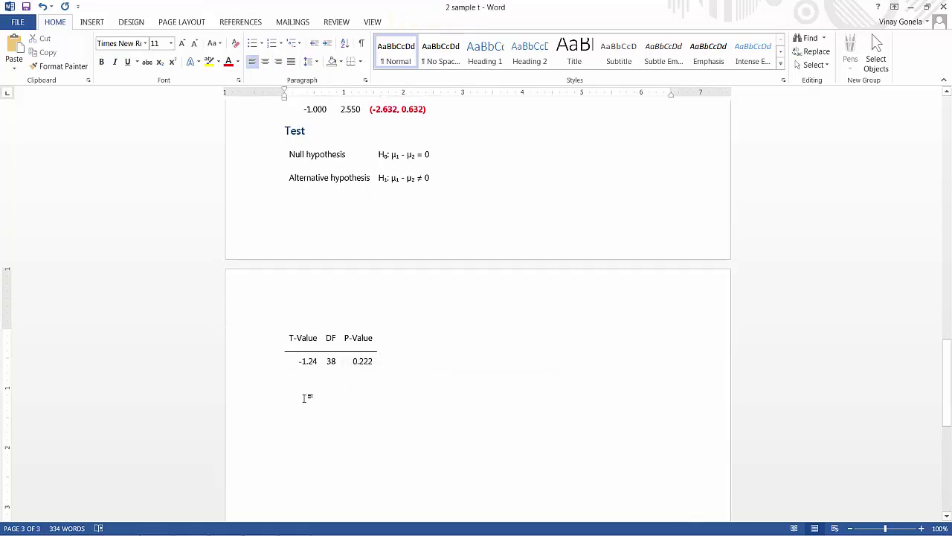
{"action": "type", "text": "0.222>0.05"}
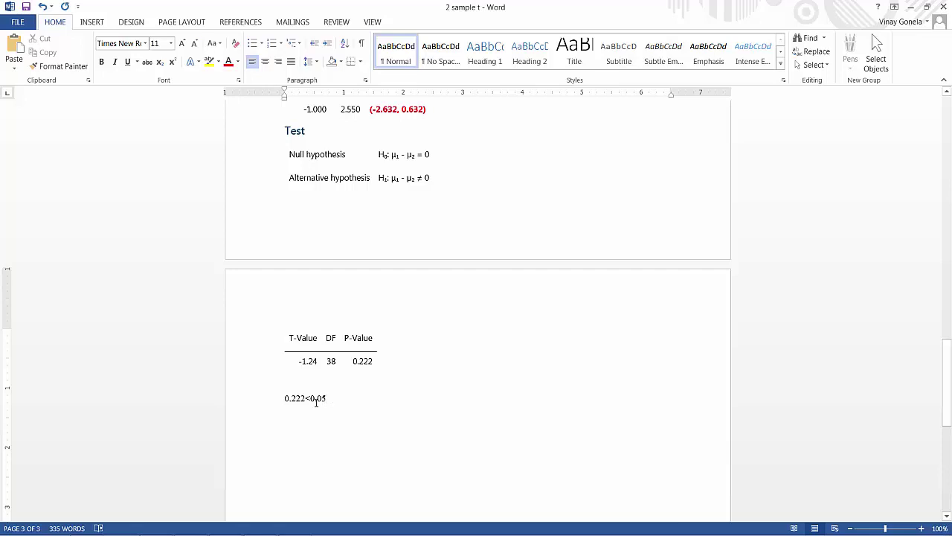
{"action": "left_click", "coordinate": [311, 398]}
{"action": "key", "text": "Left"}
{"action": "key", "text": "Left"}
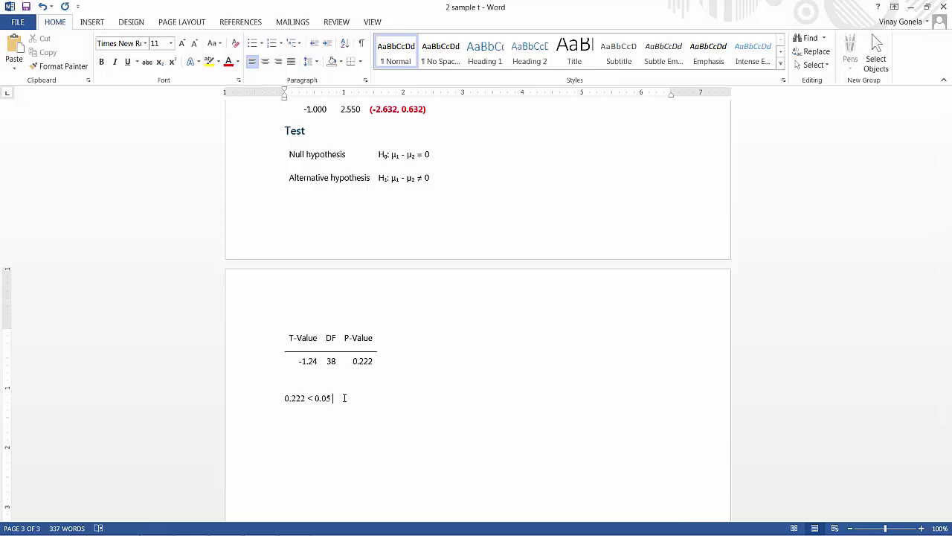
- Complete the comparison line with "(false) don't reject H0", setting the 0 as a subscript
{"action": "type", "text": "(false) don't reject H0"}
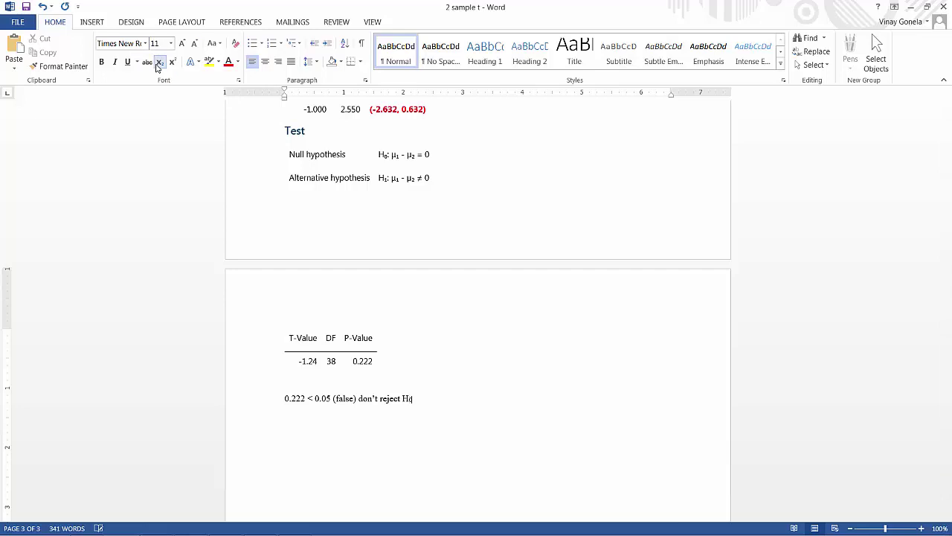
{"action": "left_click", "coordinate": [158, 63]}
{"action": "type", "text": "0"}
- Format the whole conclusion line below the P-Value table in bold red text and deselect it
{"action": "triple_click", "coordinate": [442, 400]}
{"action": "key", "text": "ctrl+b"}
{"action": "left_click", "coordinate": [228, 64]}
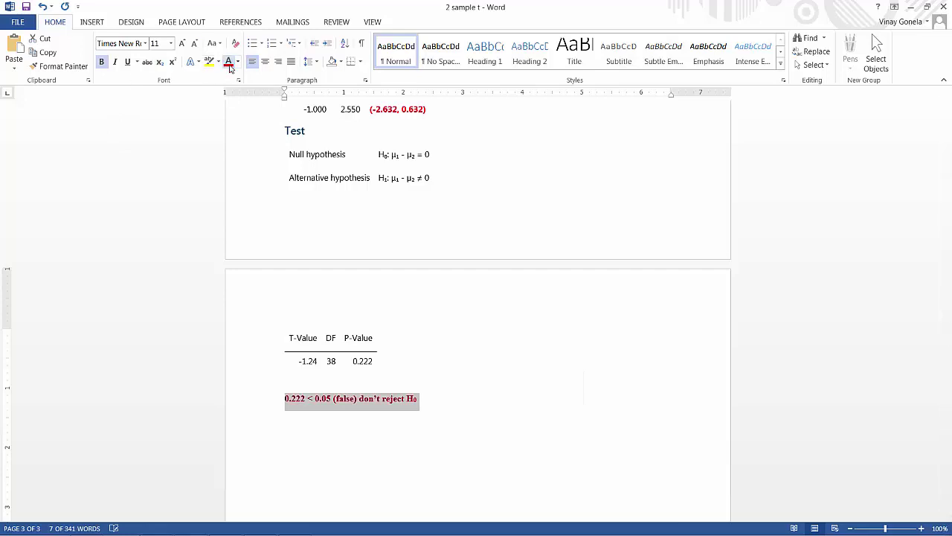
{"action": "left_click", "coordinate": [443, 363]}
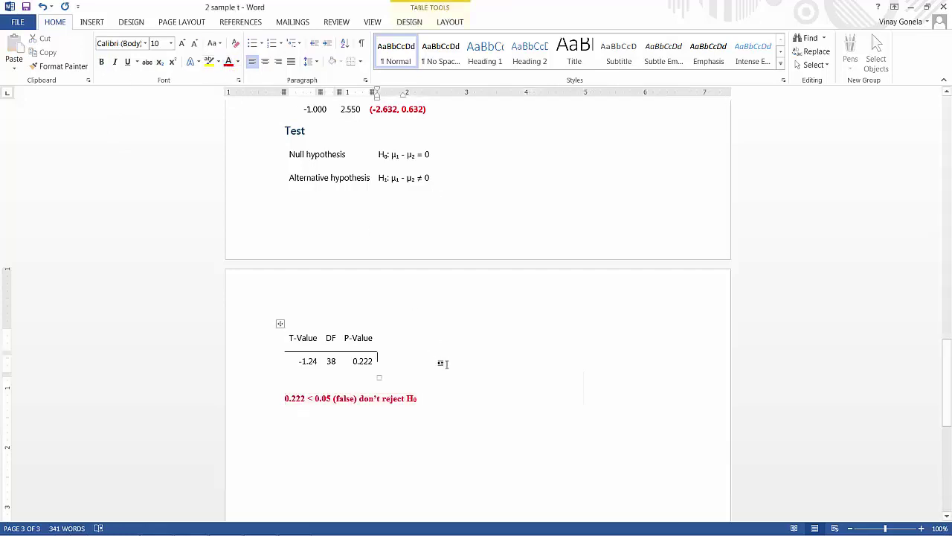
{"action": "mouse_move", "coordinate": [365, 525]}
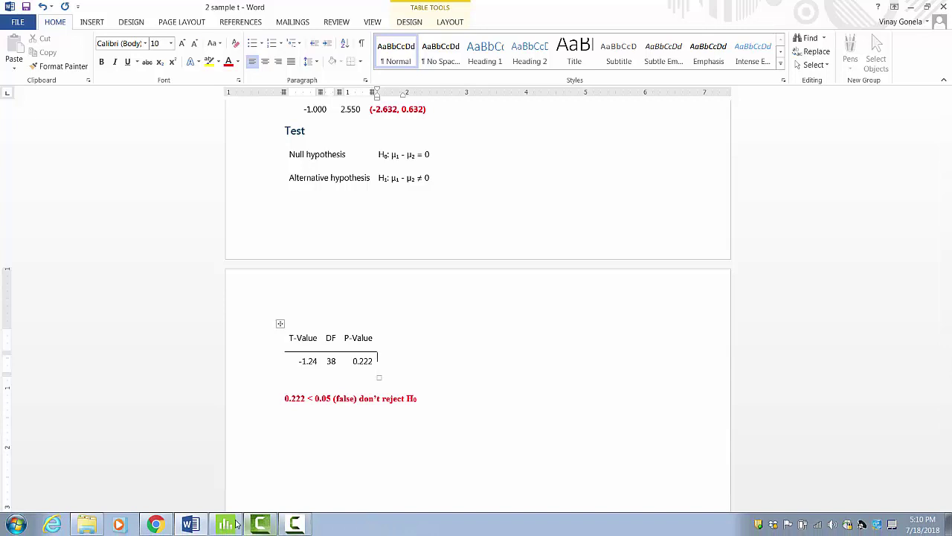
{"action": "mouse_move", "coordinate": [235, 523]}
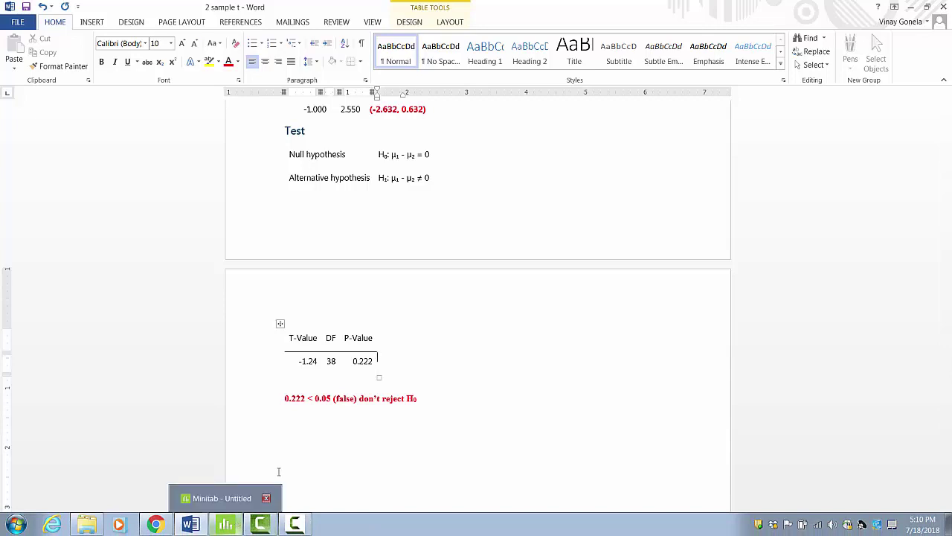